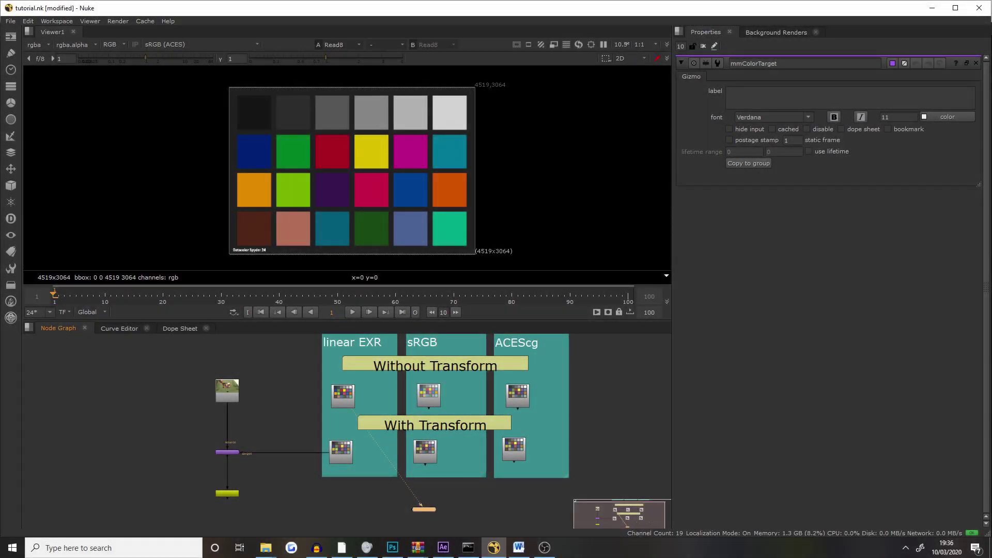
# Step: Cycle the Viewer through the ACEScg, sRGB and linear EXR charts, ending on ACEScg (Read6)
pyautogui.press('3')
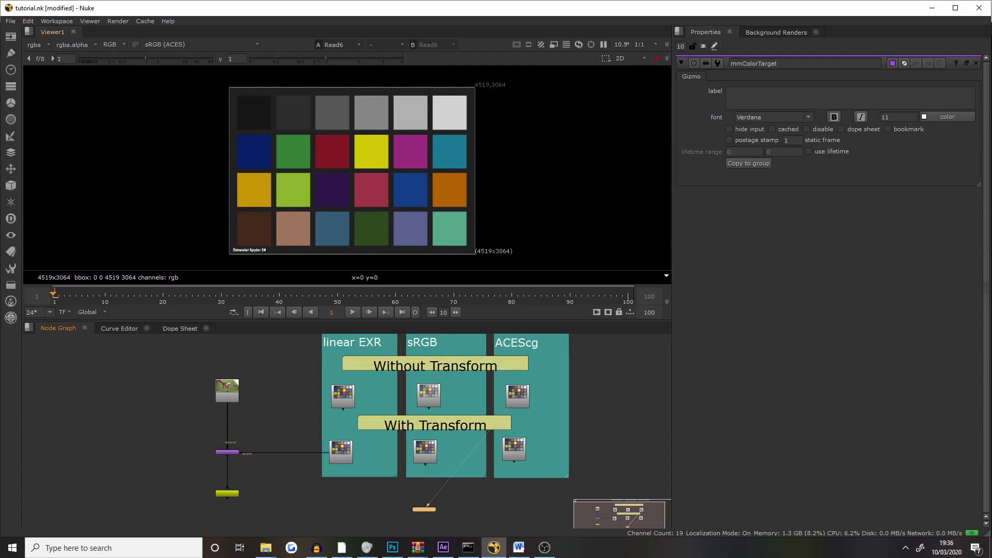
pyautogui.press('5')
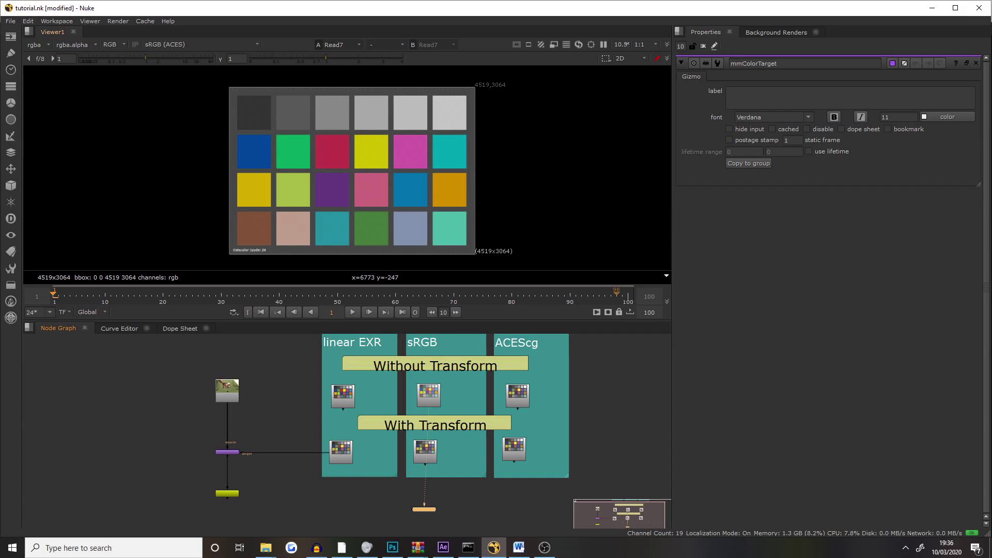
pyautogui.press('4')
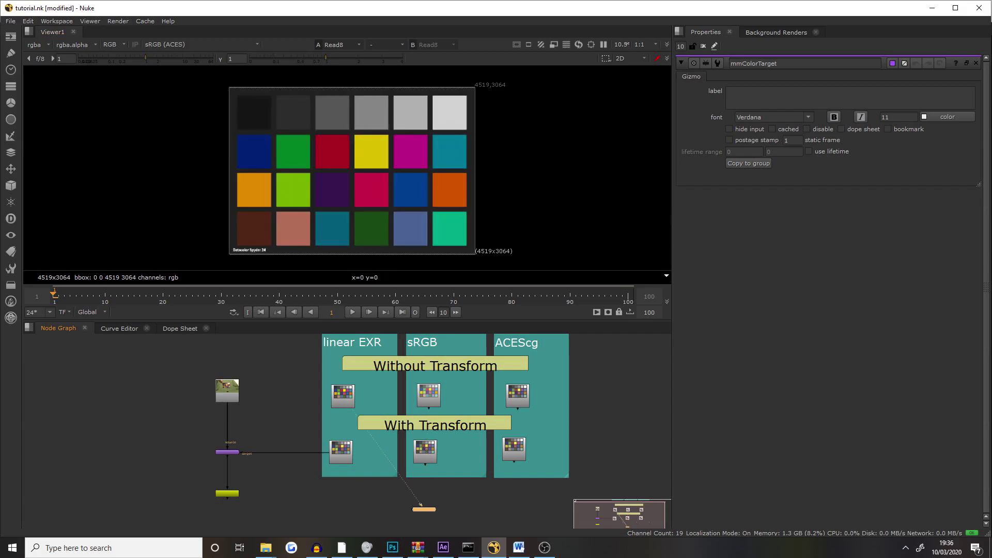
pyautogui.press('5')
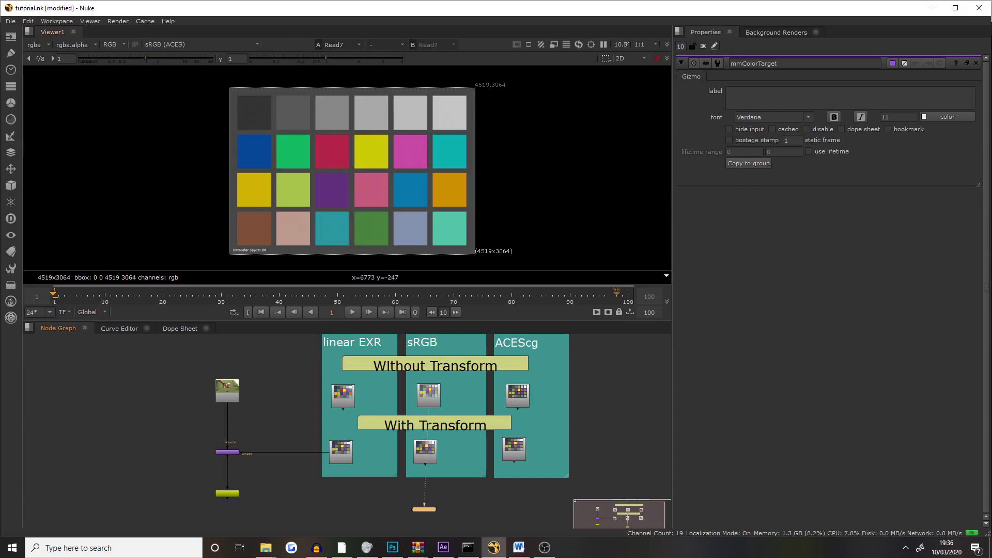
pyautogui.press('6')
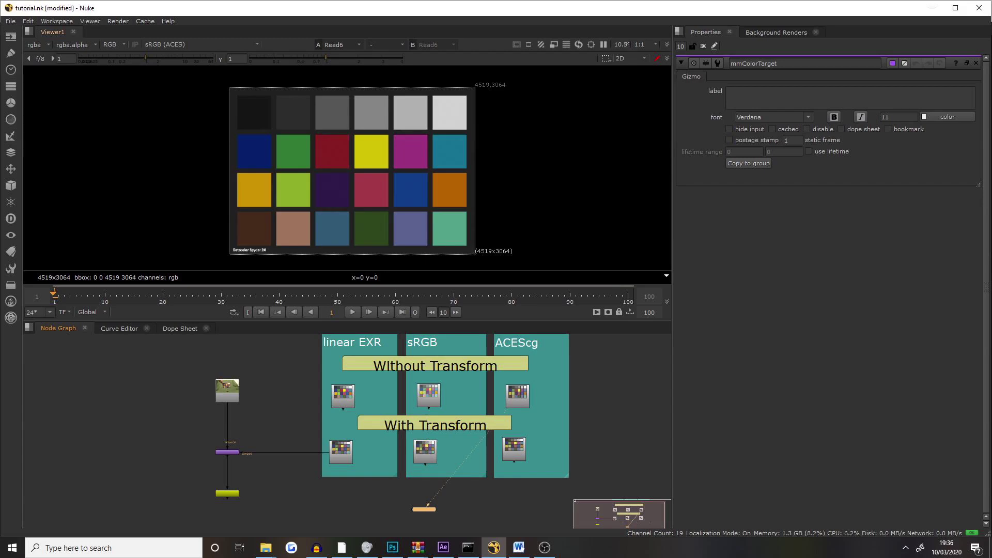
# Step: View Read5, Read2 and Read3 under With Transform and compare their Colorspace settings
pyautogui.press('7')
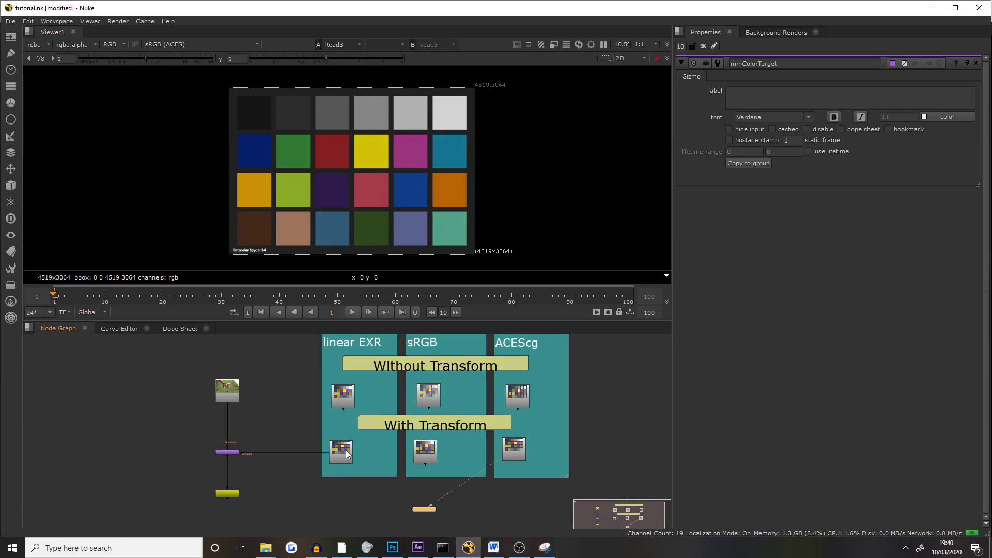
pyautogui.doubleClick(345, 451)
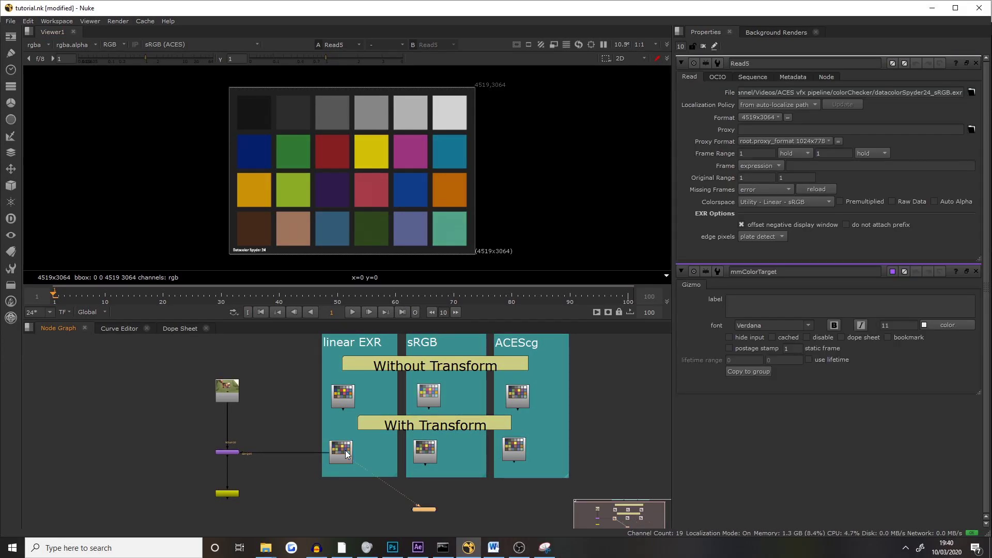
pyautogui.click(420, 453)
pyautogui.press('7')
pyautogui.doubleClick(420, 453)
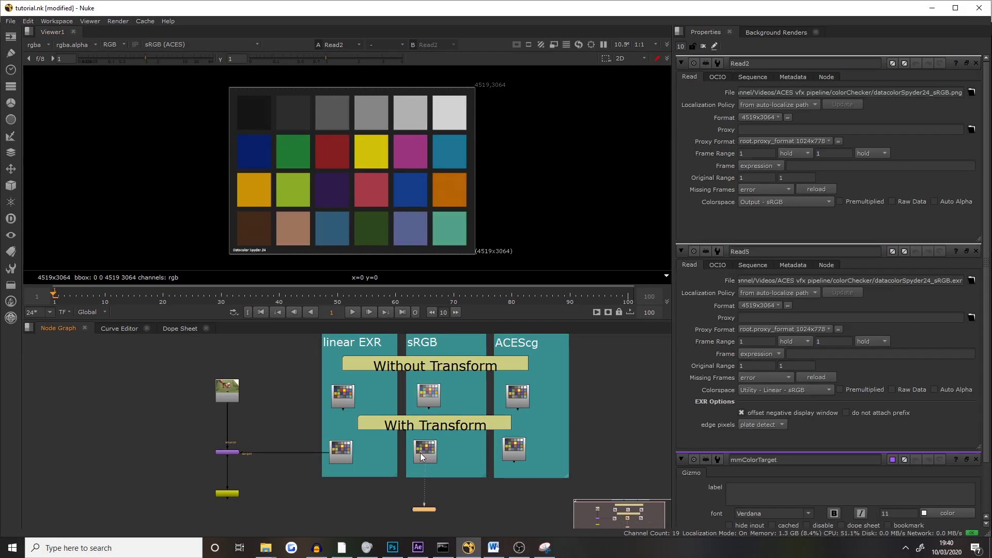
pyautogui.click(508, 451)
pyautogui.press('7')
pyautogui.doubleClick(509, 450)
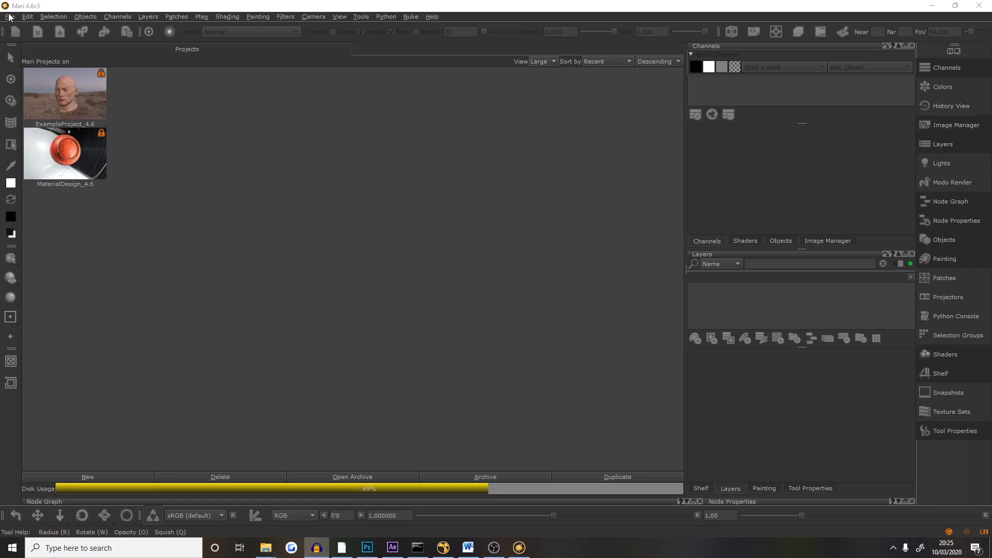
# Step: Start a new Mari project loading the Shark_HIgh_Poly.obj mesh
pyautogui.click(7, 17)
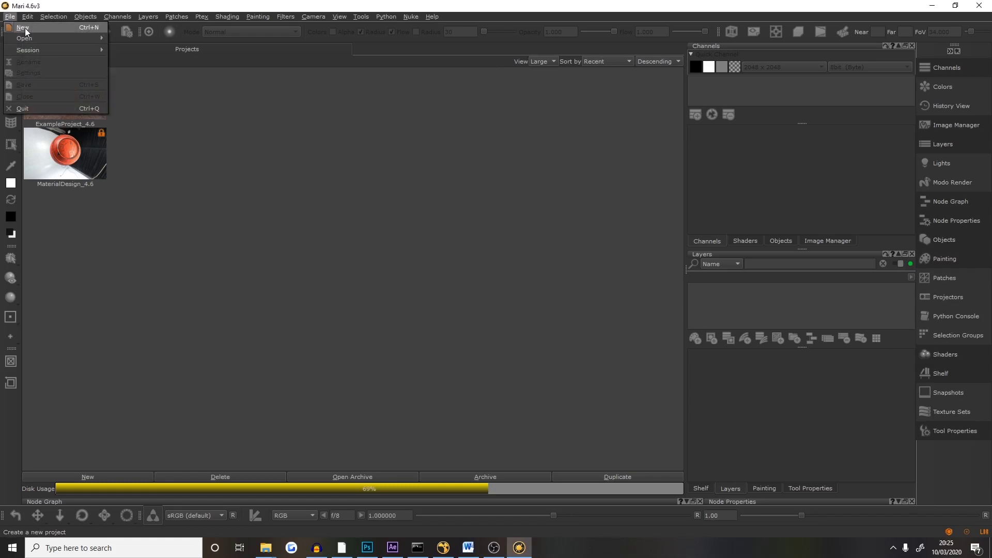
pyautogui.click(23, 27)
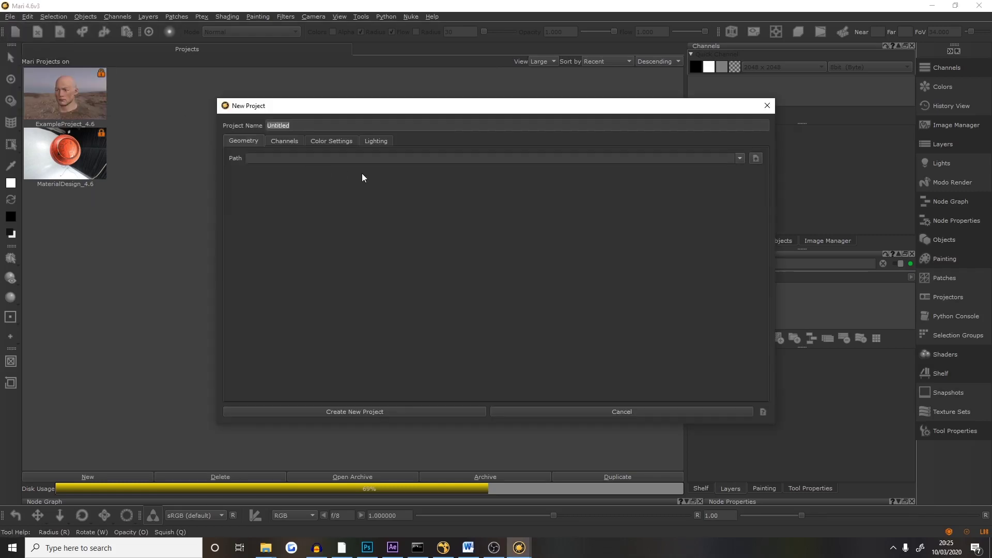
pyautogui.click(755, 158)
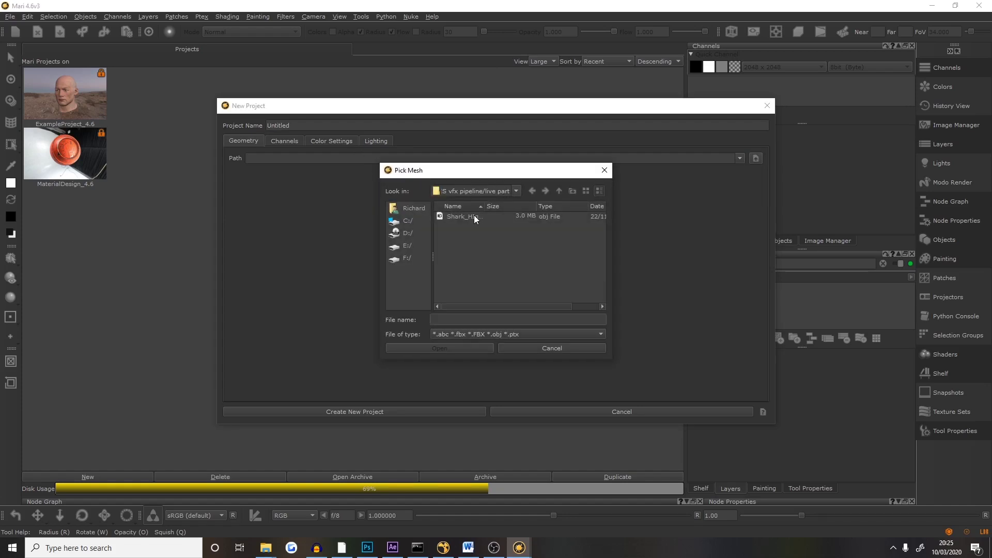
pyautogui.doubleClick(474, 215)
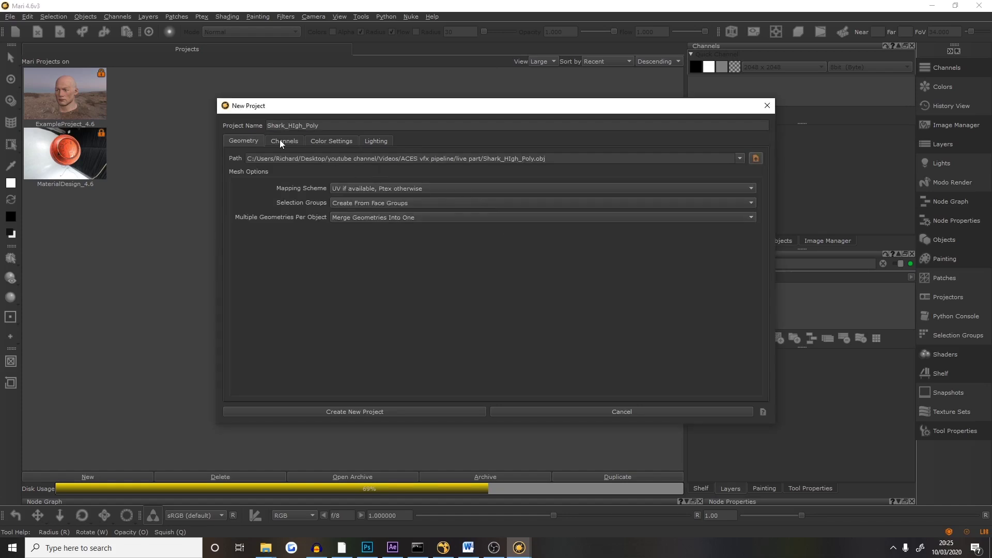
# Step: Try the aces OCIO config in Color Settings and dismiss the value out of range warning
pyautogui.click(318, 146)
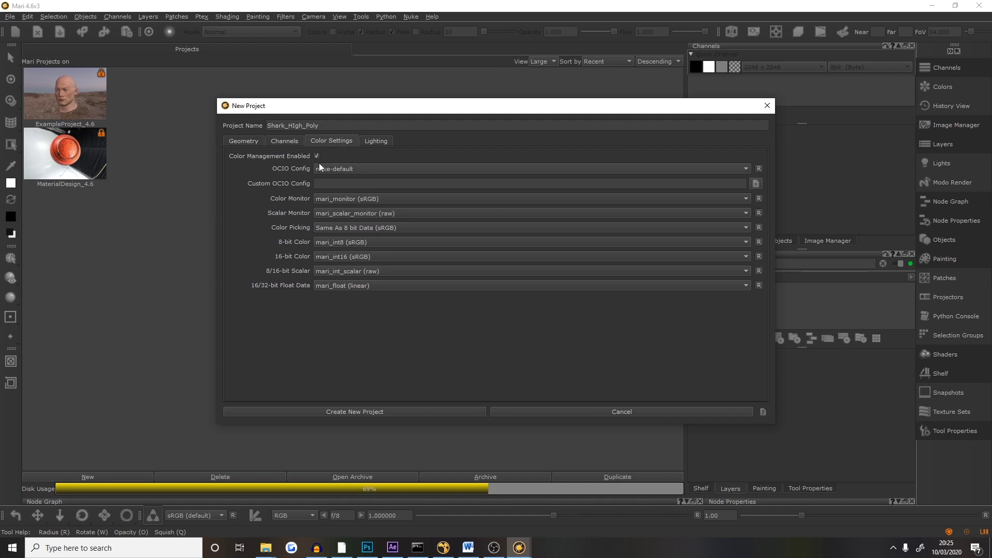
pyautogui.click(320, 166)
pyautogui.click(323, 158)
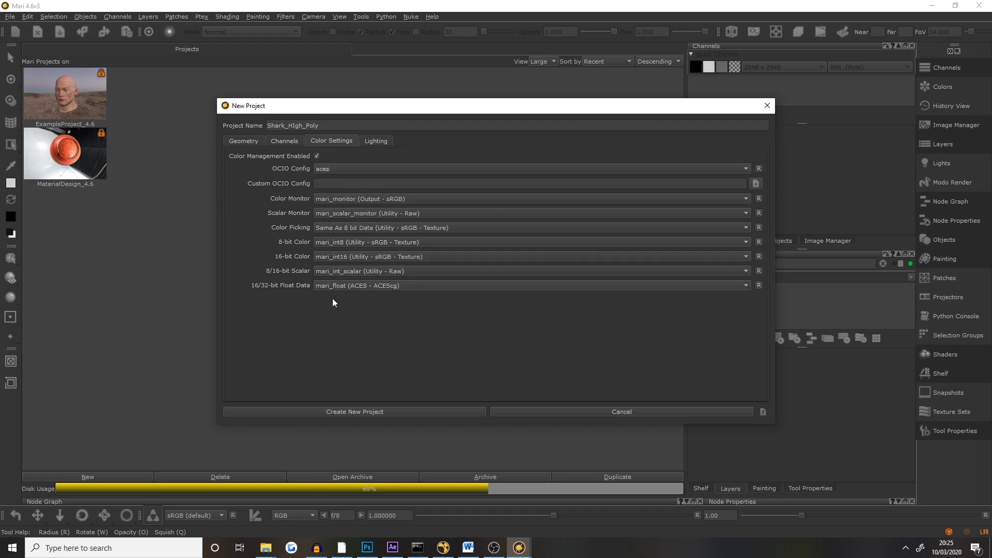
pyautogui.click(331, 170)
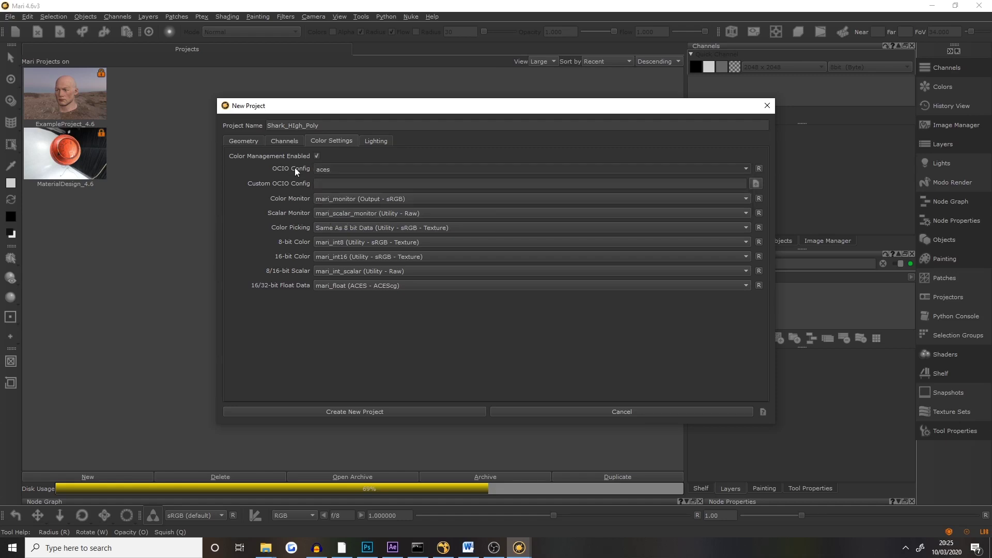
pyautogui.press('Escape')
pyautogui.press('Escape')
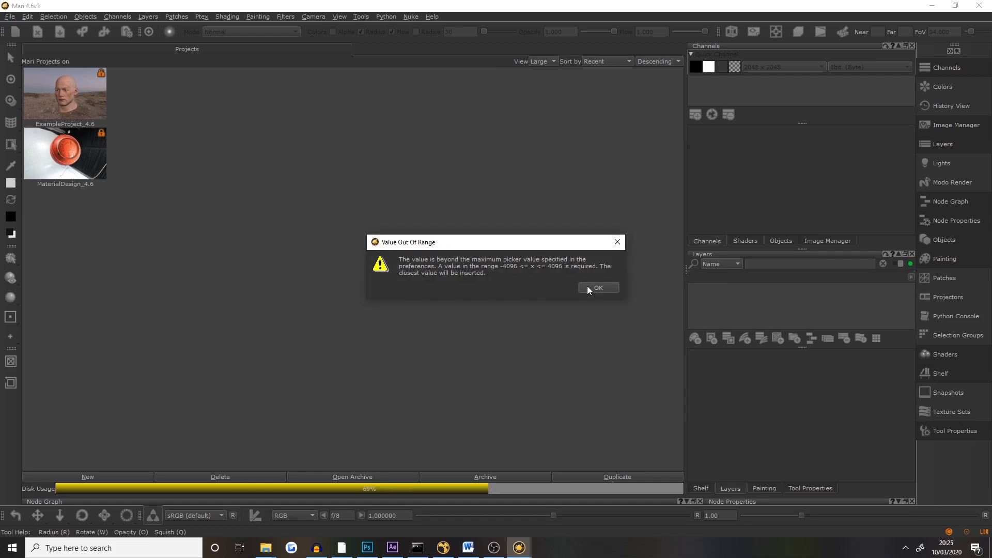
pyautogui.click(588, 289)
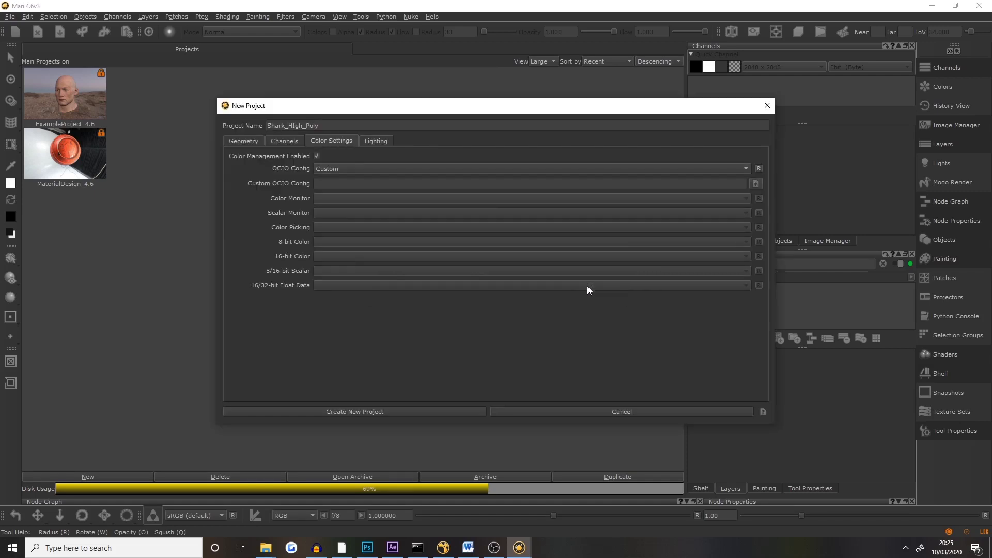
# Step: Load aces_1.1/config.ocio as the custom OCIO config
pyautogui.click(755, 183)
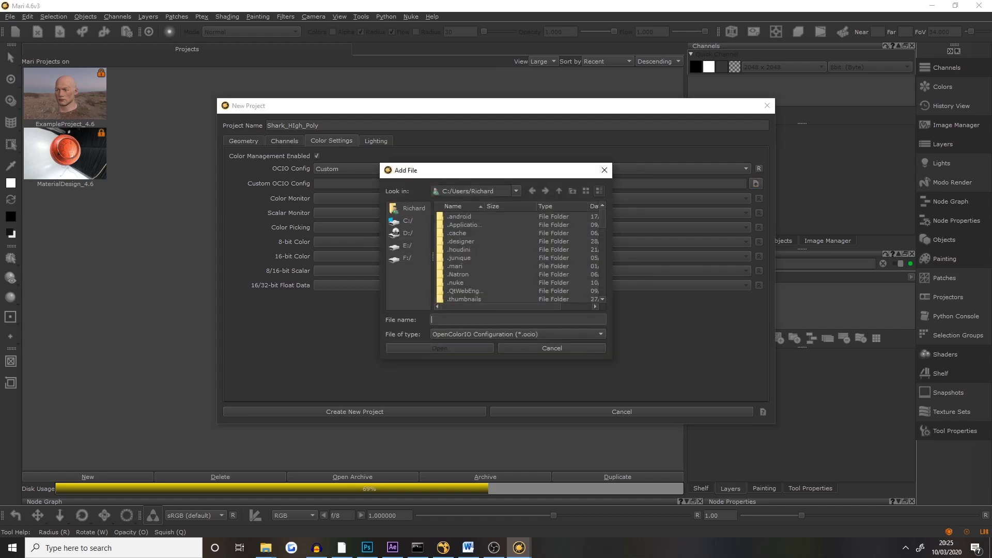
pyautogui.press('super+e')
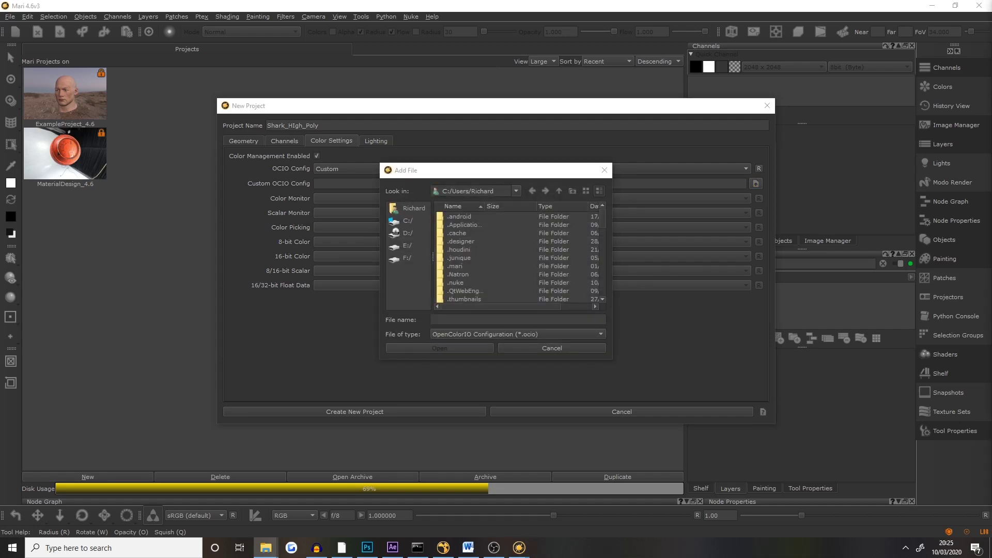
pyautogui.tripleClick(468, 191)
pyautogui.hotkey('ctrl', 'v')
pyautogui.press('Return')
pyautogui.click(464, 242)
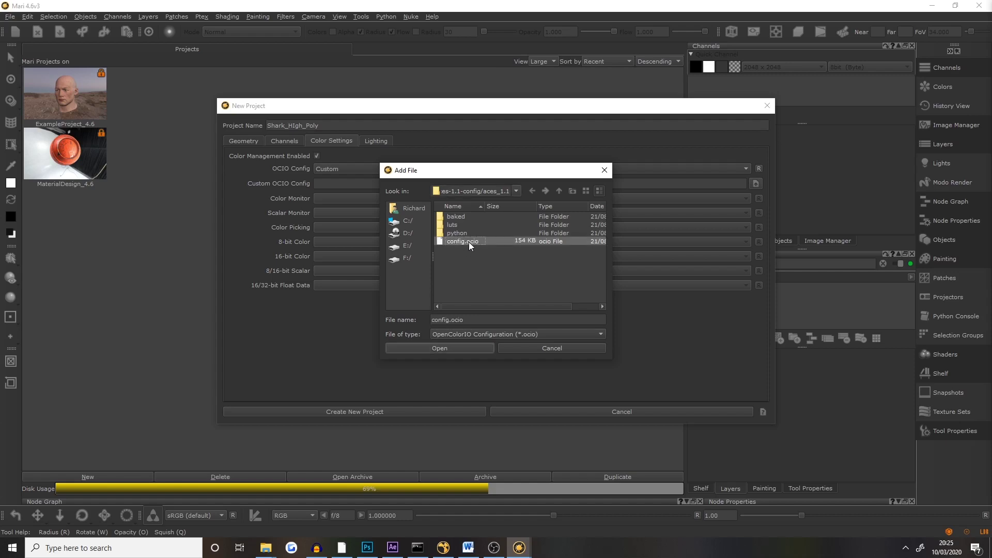
pyautogui.click(408, 346)
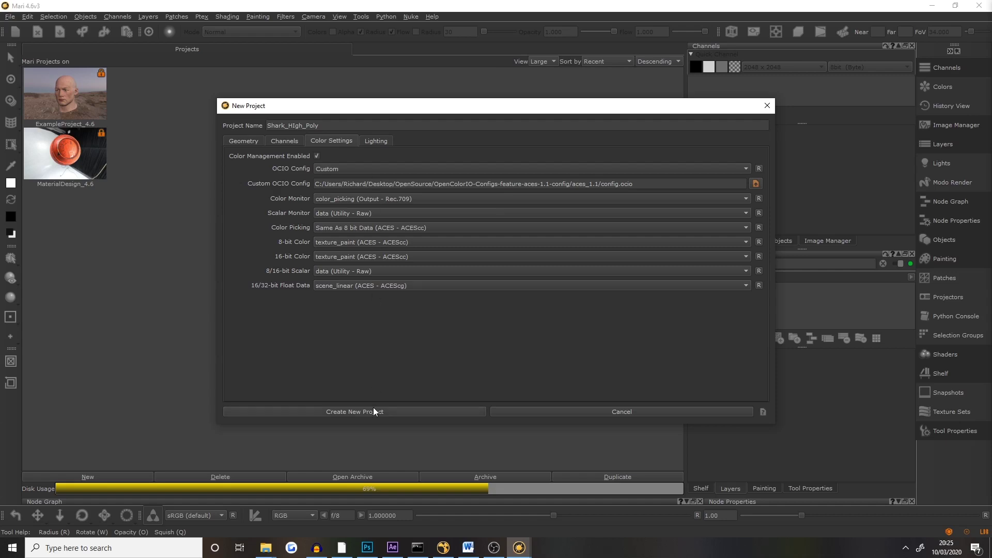
# Step: Use the Arnold Standard Surface - VFX channel preset, review the channel table, and create the project
pyautogui.click(283, 141)
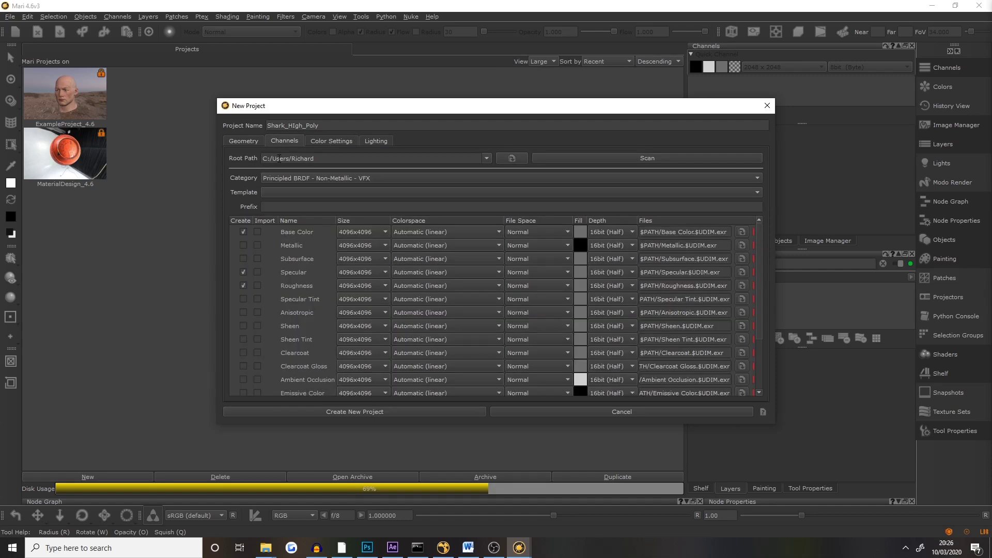
pyautogui.click(318, 178)
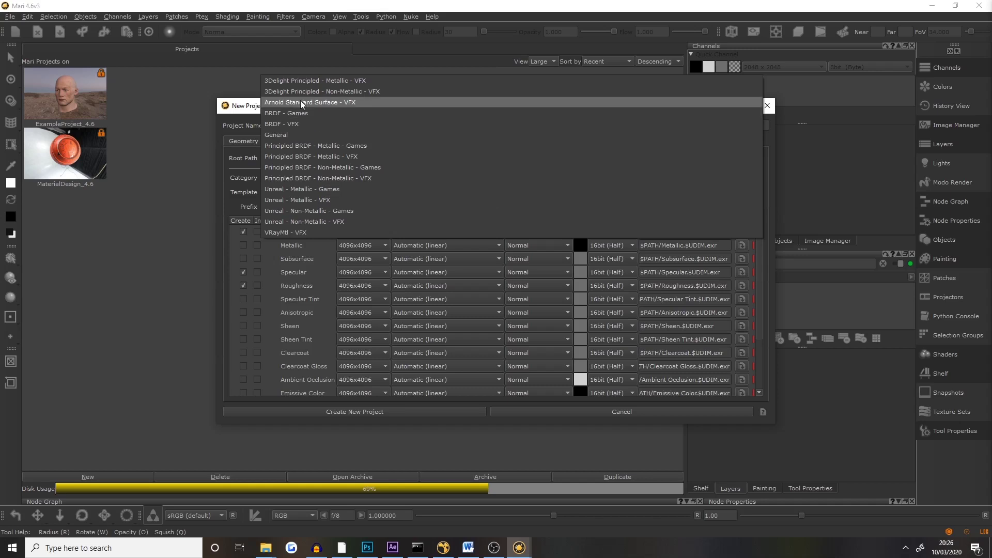
pyautogui.press('Escape')
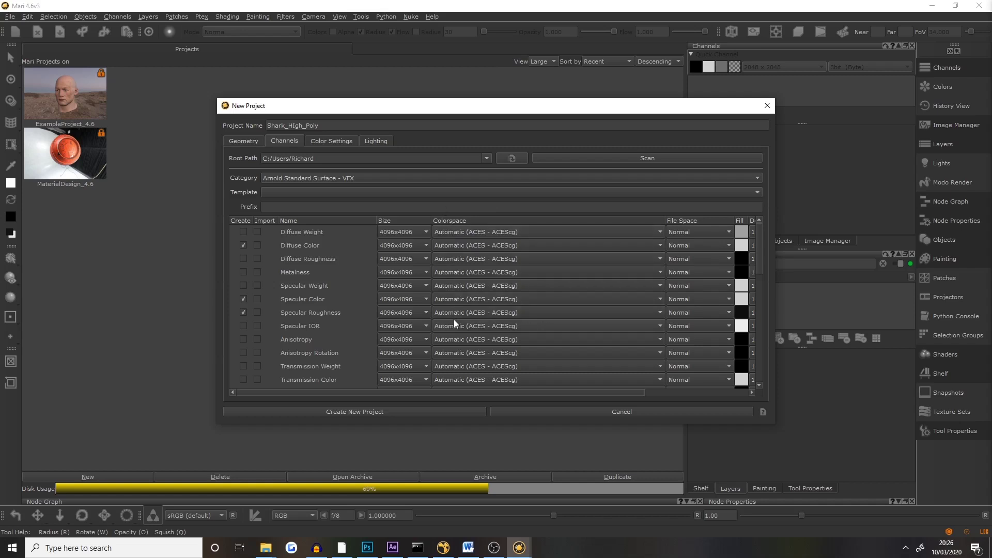
pyautogui.moveTo(758, 249); pyautogui.dragTo(771, 231)
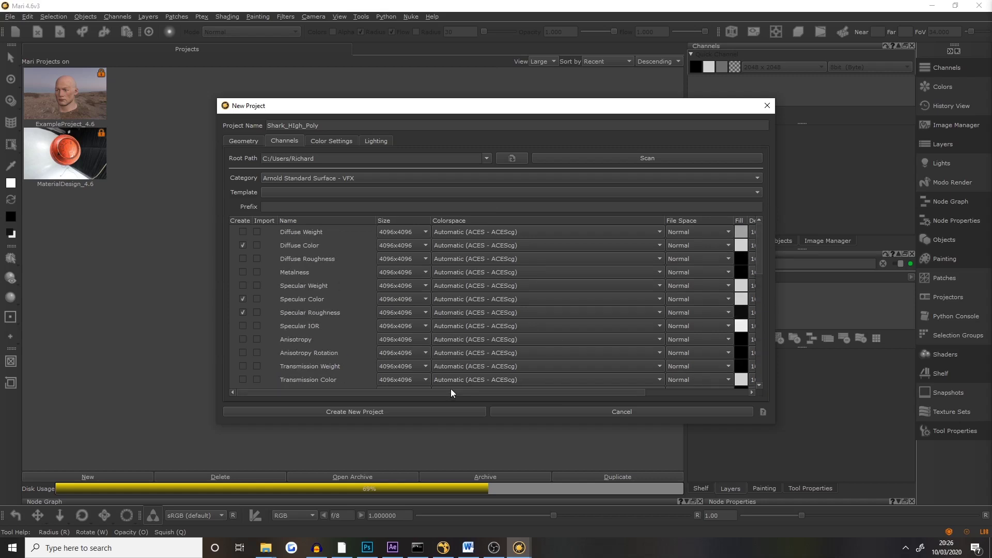
pyautogui.moveTo(450, 391); pyautogui.dragTo(590, 395)
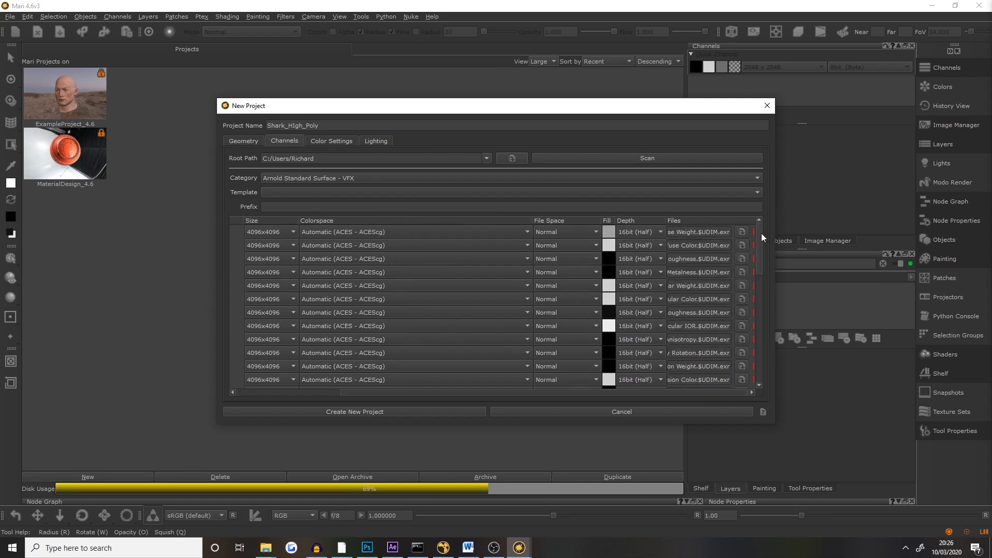
pyautogui.moveTo(761, 234)
pyautogui.mouseDown()
pyautogui.moveTo(761, 364)
pyautogui.moveTo(766, 231)
pyautogui.mouseUp()
pyautogui.moveTo(422, 387); pyautogui.dragTo(206, 363)
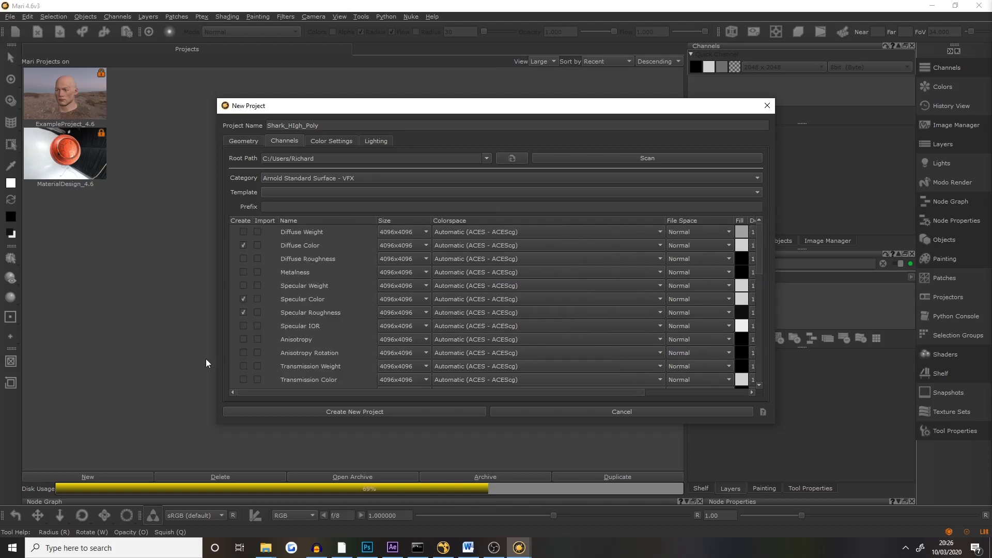
pyautogui.click(346, 409)
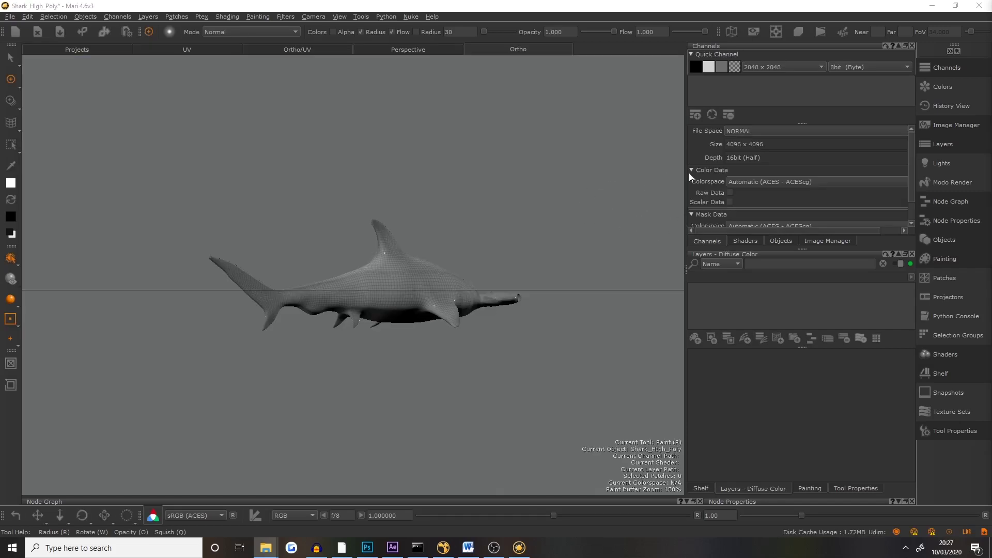
# Step: Import the datacolorSpyder chart images into the Image Manager and show the first image's Colorspace section
pyautogui.click(810, 240)
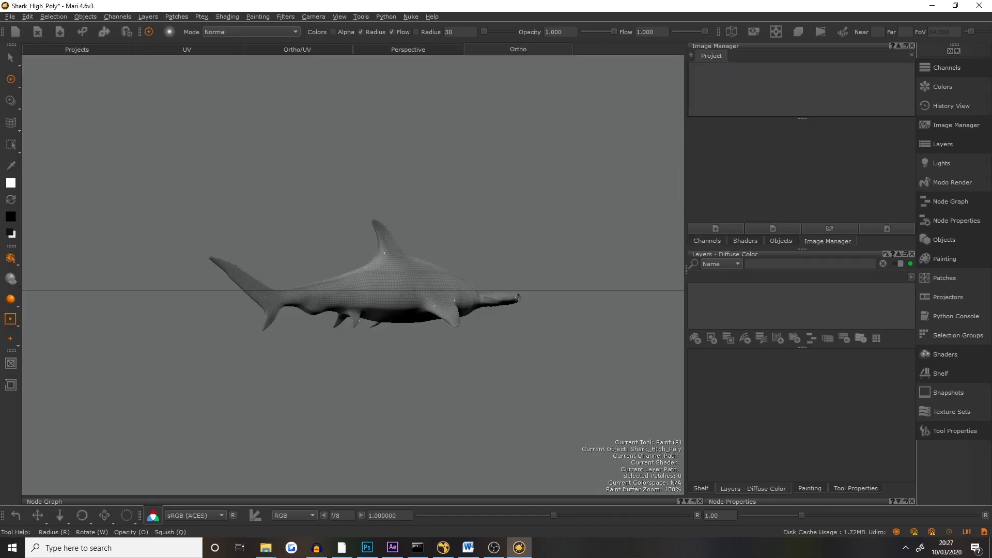
pyautogui.press('super+e')
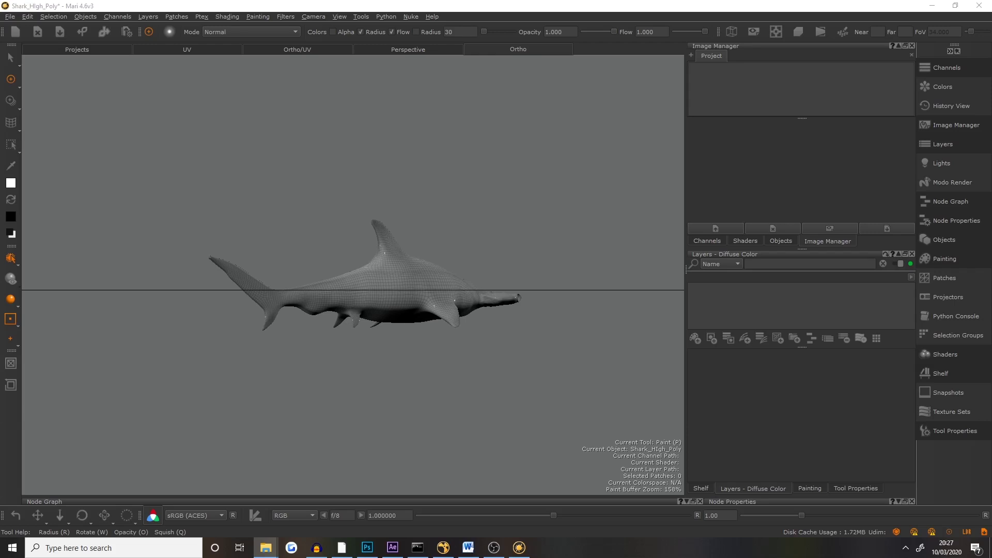
pyautogui.moveTo(991, 124); pyautogui.dragTo(769, 105)
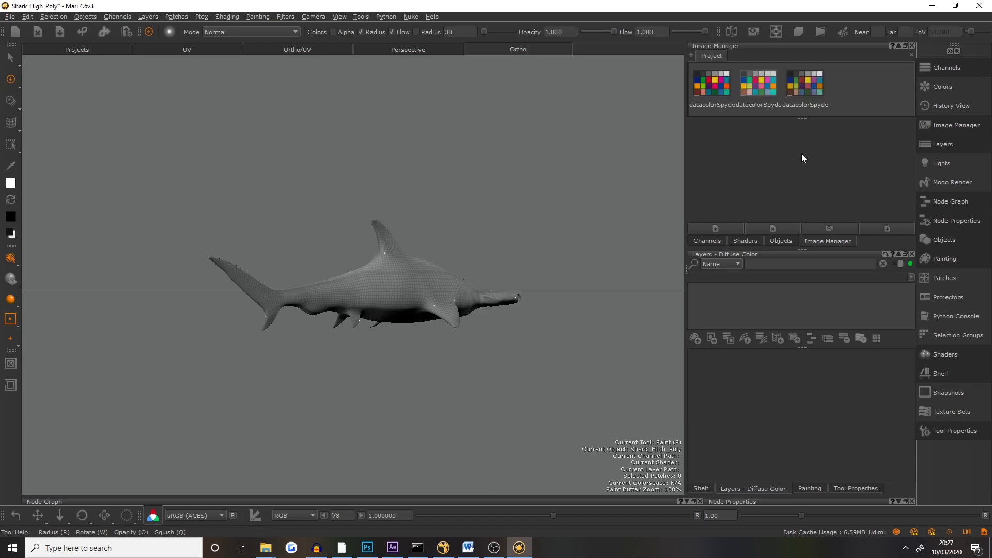
pyautogui.click(722, 106)
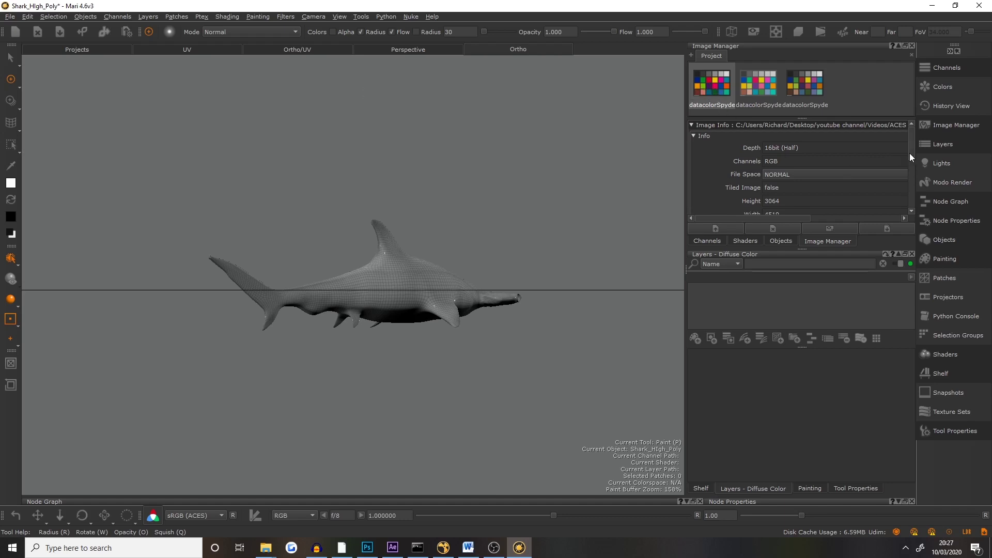
pyautogui.moveTo(911, 153); pyautogui.dragTo(914, 207)
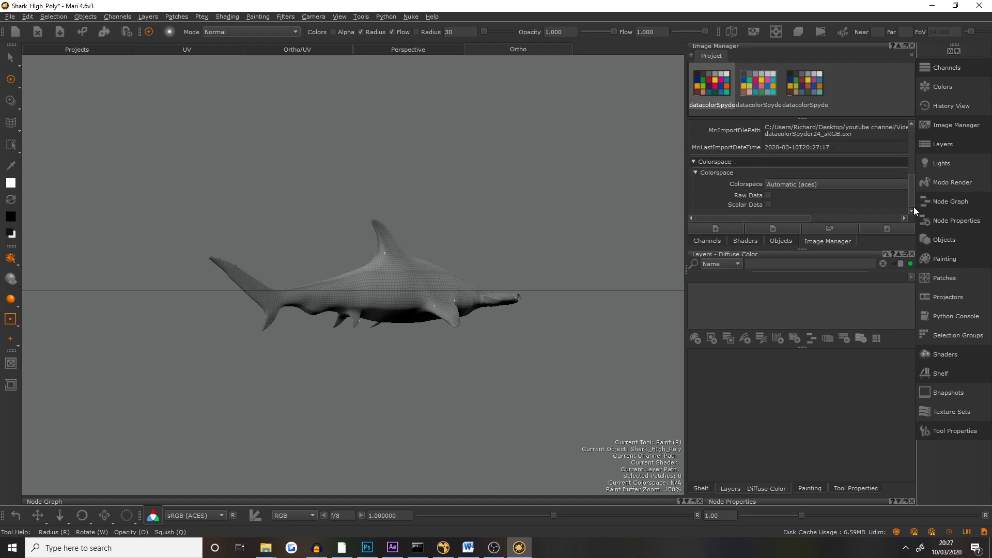
# Step: Set the first chart image's colourspace to Utility - Linear - sRGB
pyautogui.click(807, 184)
pyautogui.moveTo(761, 229)
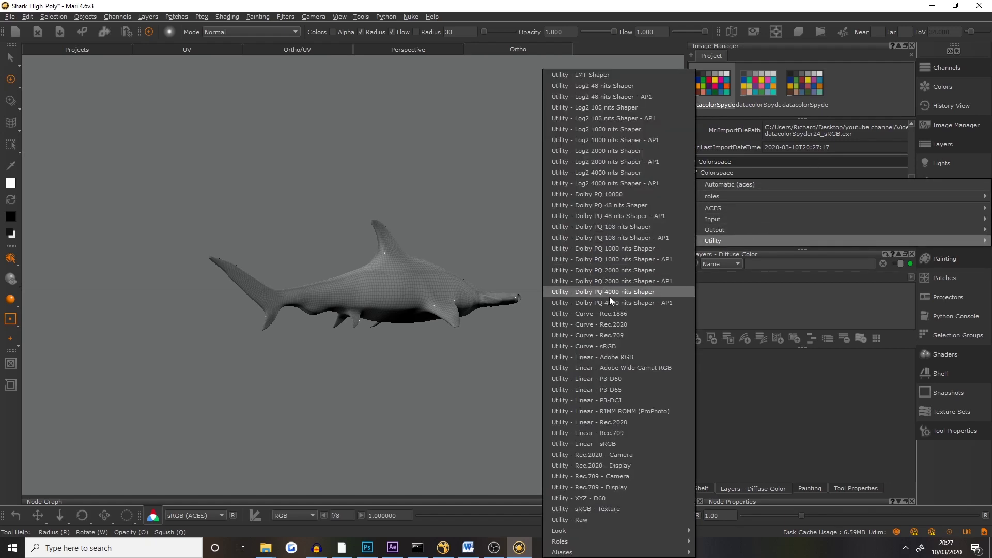
pyautogui.click(594, 442)
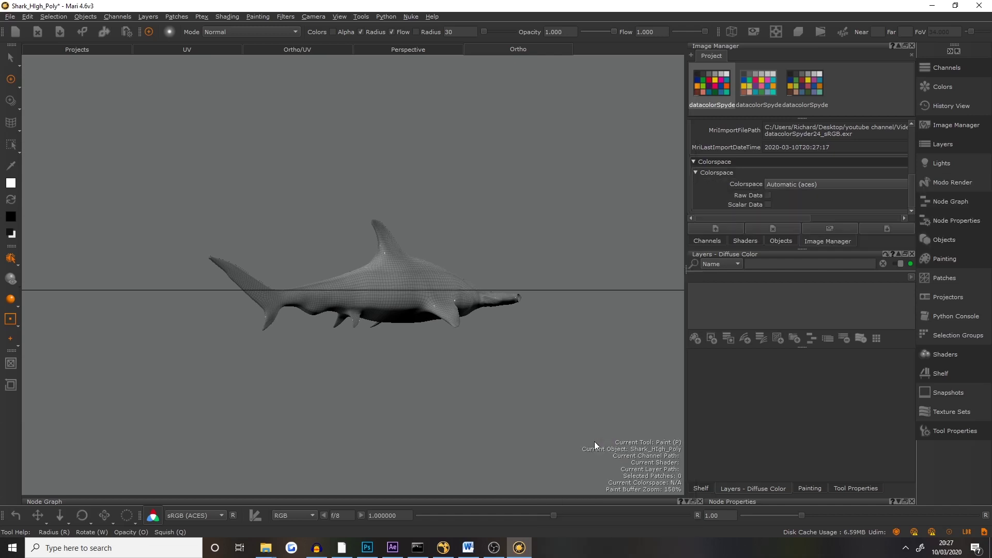
# Step: Set the second chart image's colourspace to Output - sRGB, then reselect the first image
pyautogui.click(767, 88)
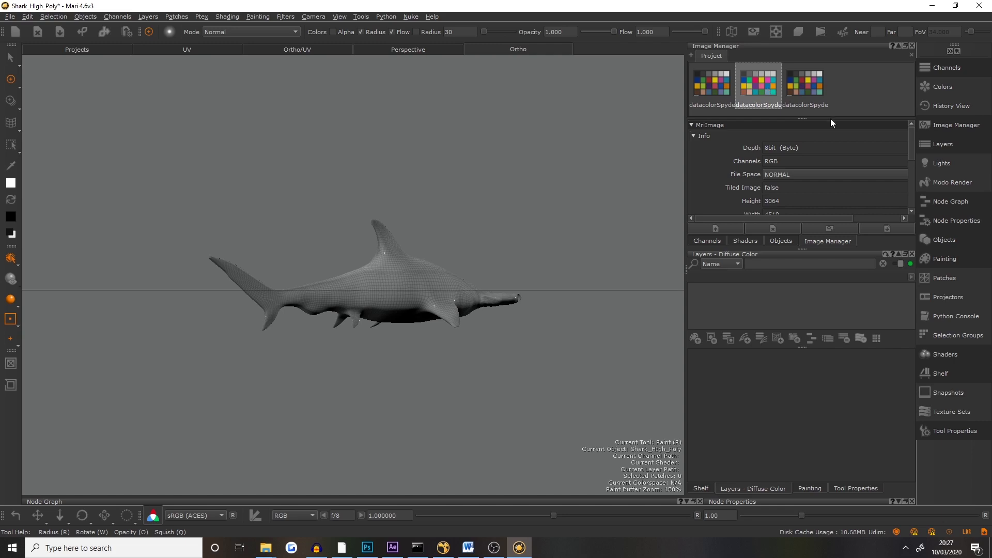
pyautogui.moveTo(912, 141); pyautogui.dragTo(905, 193)
pyautogui.click(825, 184)
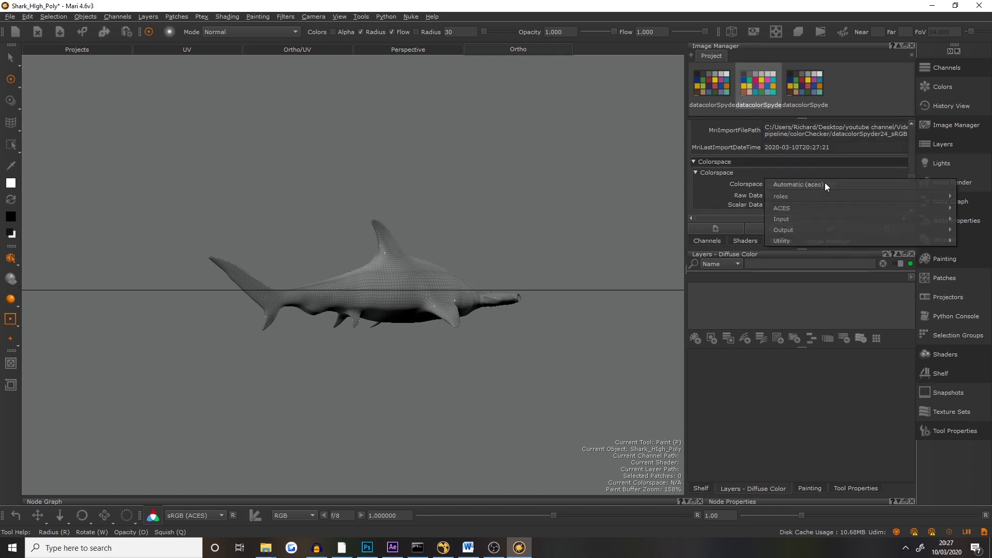
pyautogui.moveTo(821, 196)
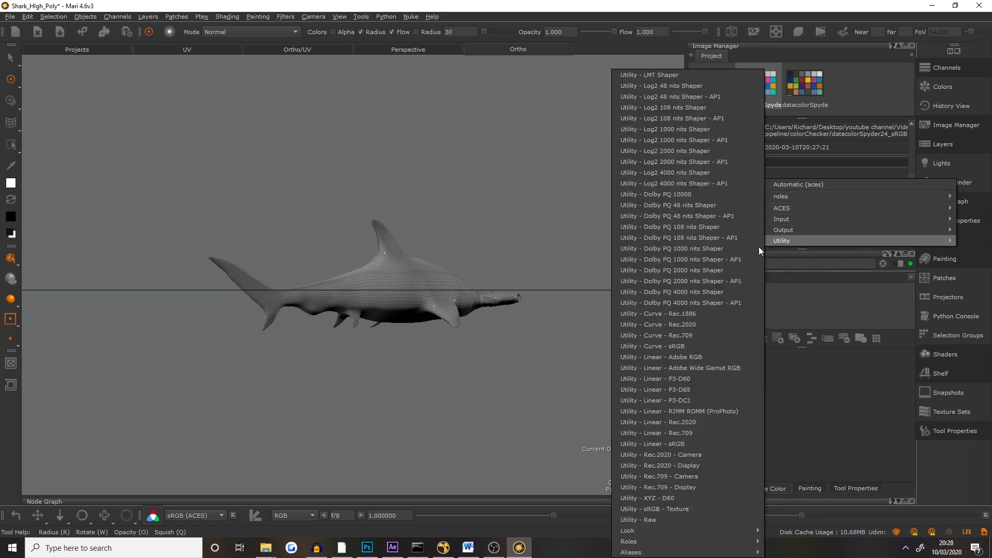
pyautogui.moveTo(764, 230)
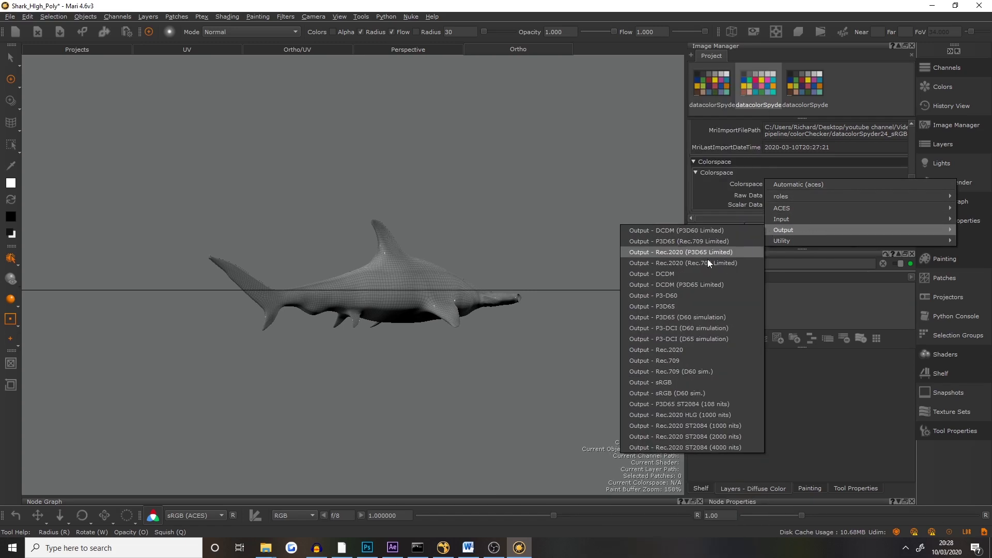
pyautogui.click(672, 385)
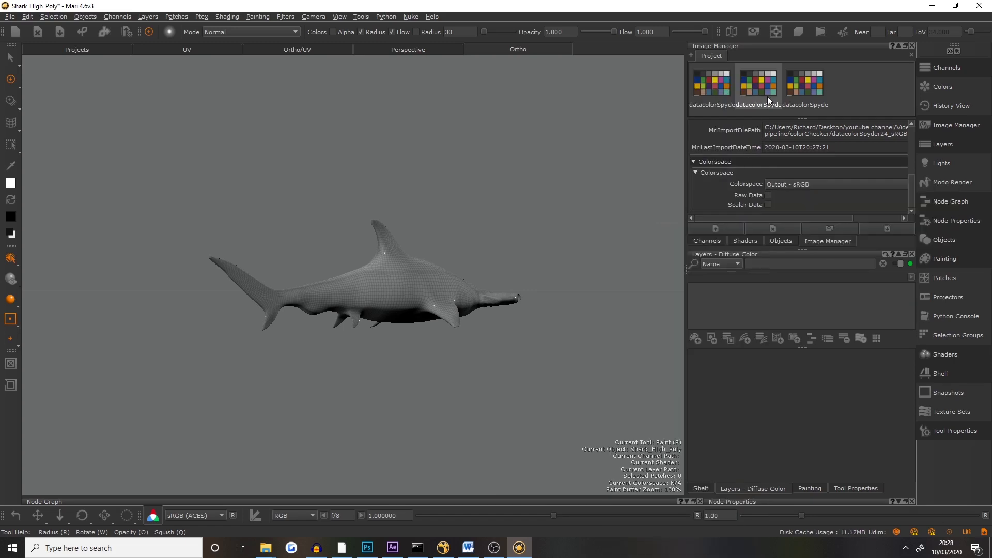
pyautogui.click(752, 88)
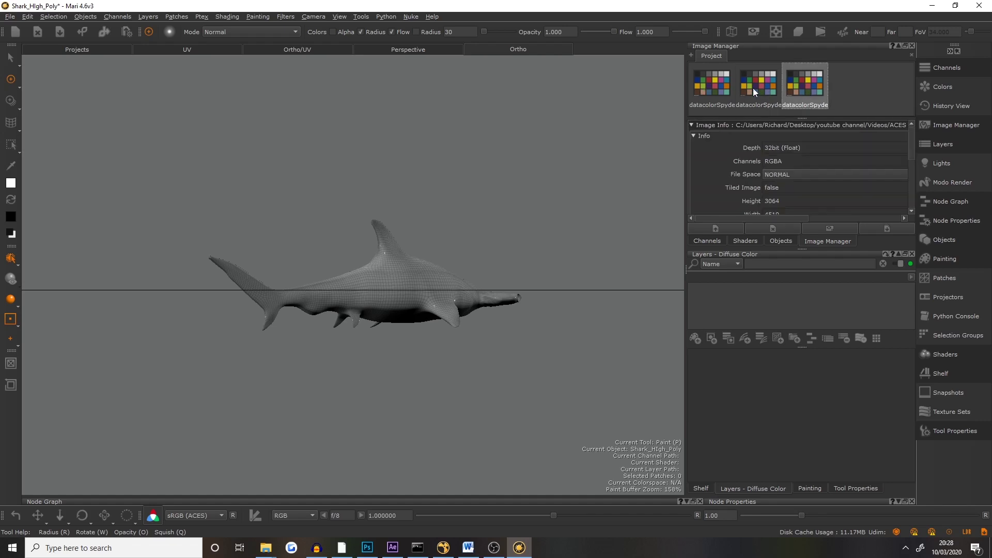
pyautogui.click(718, 86)
pyautogui.press('s')
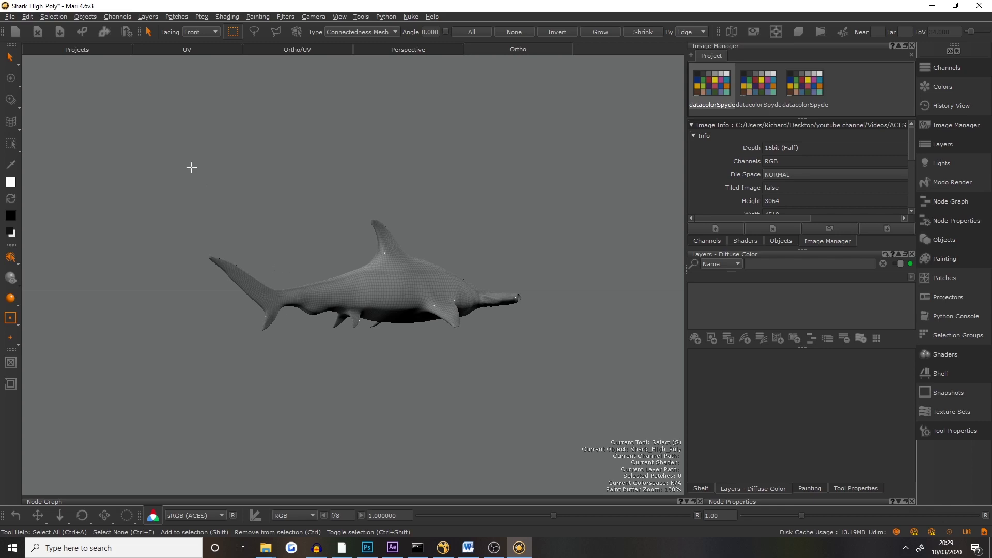
# Step: Open the Export Manager from Mari's Channels menu
pyautogui.click(116, 18)
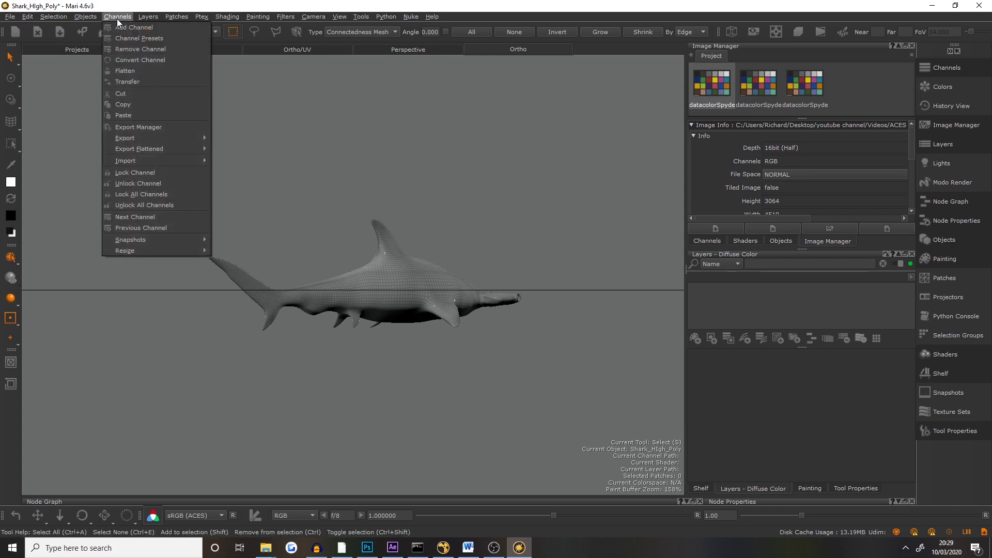
pyautogui.click(123, 124)
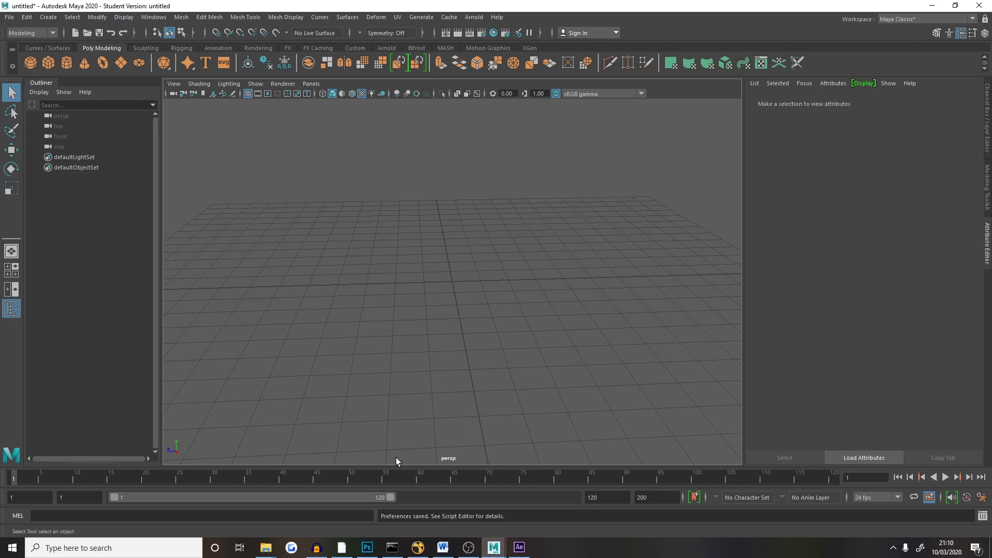
# Step: In Maya's Color Management preferences, try ACEScg rendering space, then revert to scene-linear Rec 709/sRGB
pyautogui.click(153, 17)
pyautogui.moveTo(250, 115)
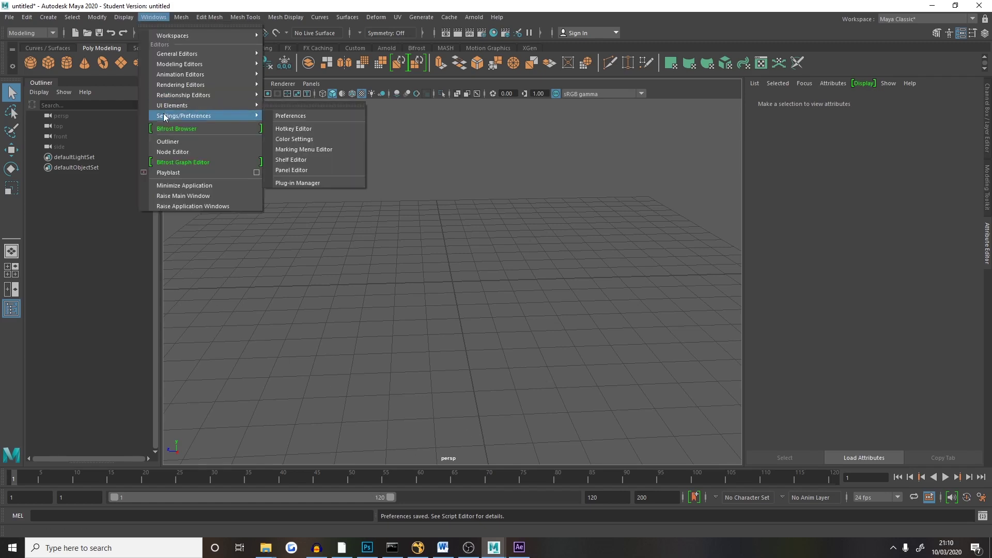
pyautogui.click(279, 116)
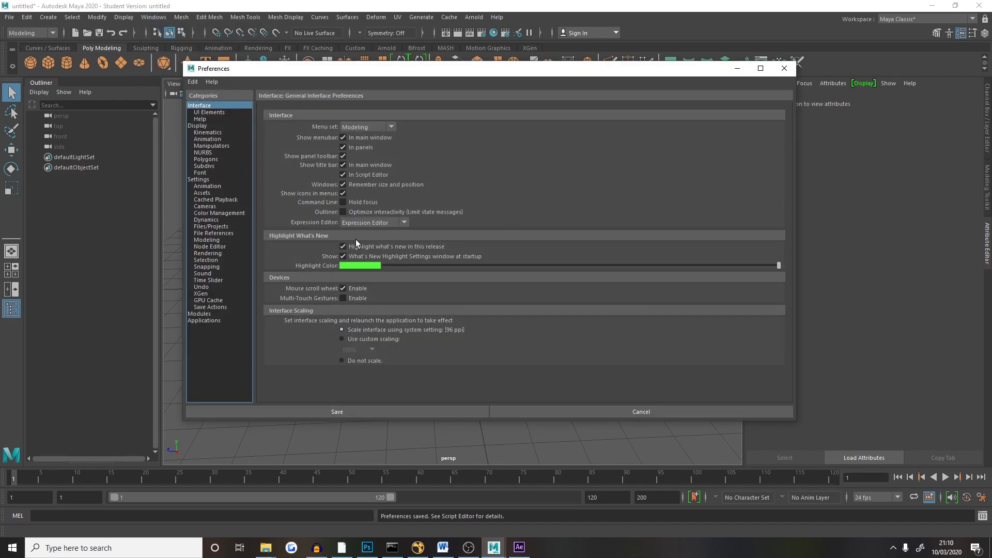
pyautogui.click(210, 213)
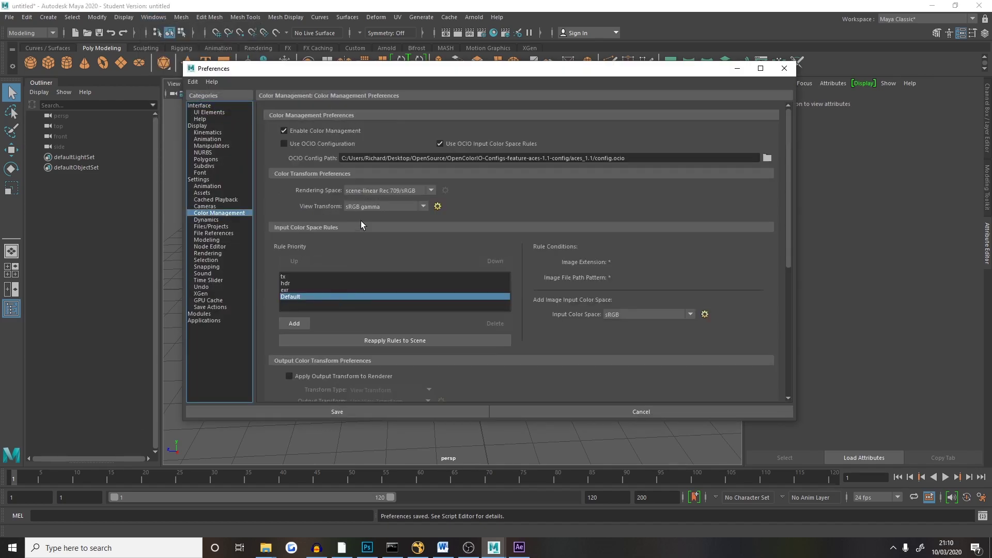
pyautogui.click(349, 191)
pyautogui.click(366, 201)
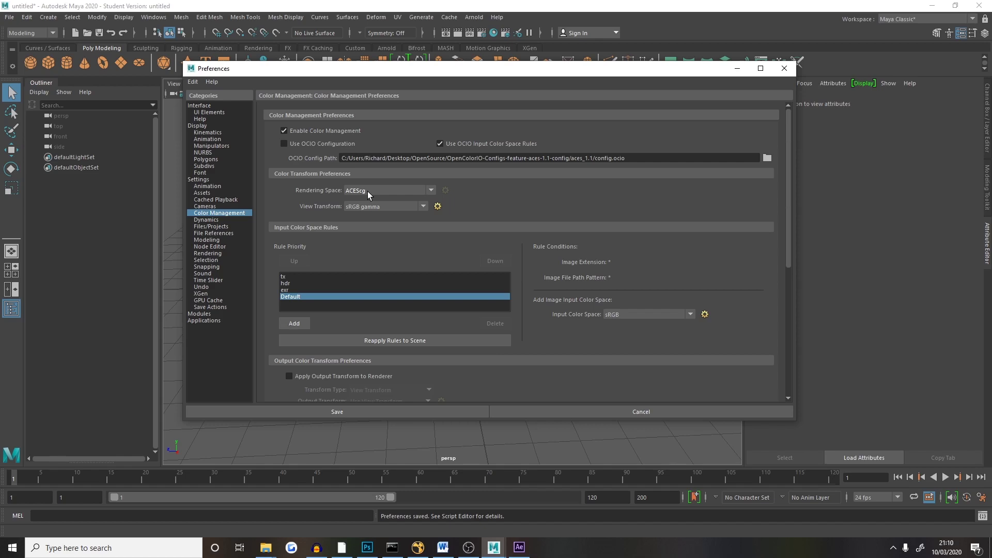
pyautogui.click(354, 189)
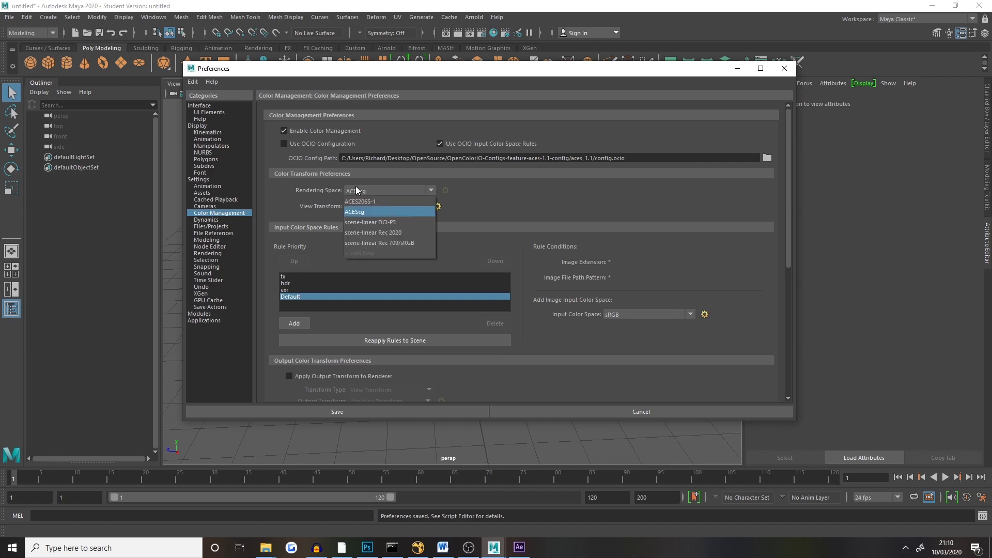
pyautogui.click(371, 242)
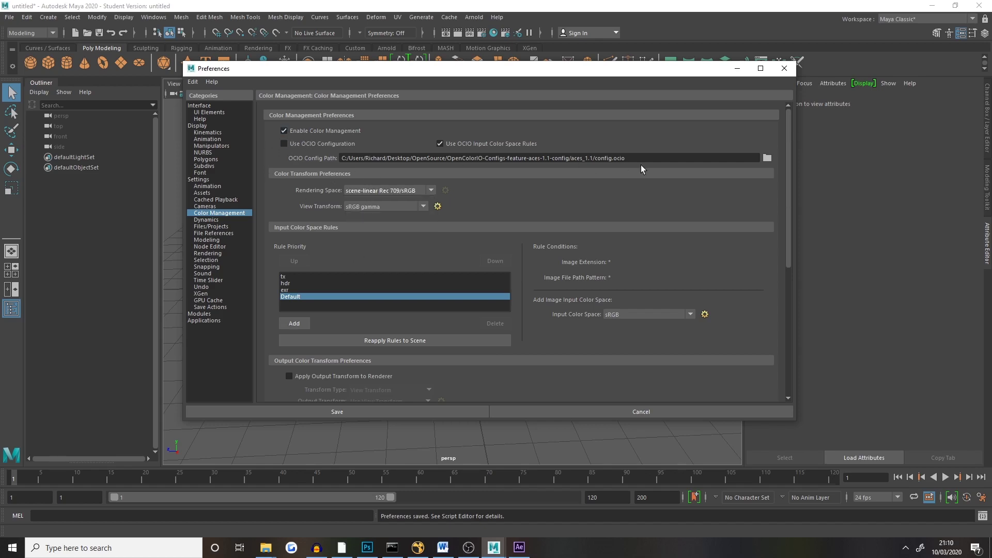
# Step: Load the ACES 1.1 config.ocio, enable Use OCIO Configuration, and save the preferences
pyautogui.click(765, 159)
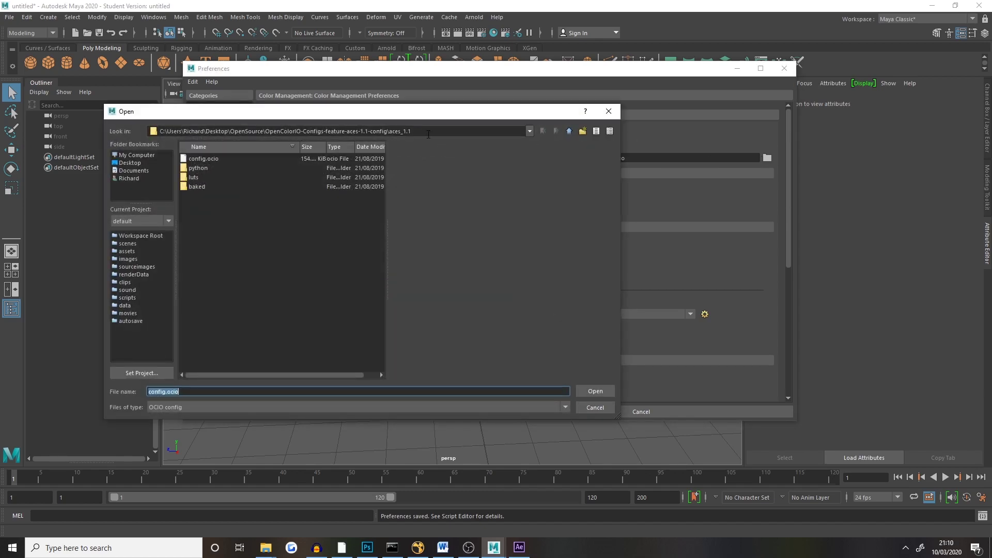
pyautogui.press('Return')
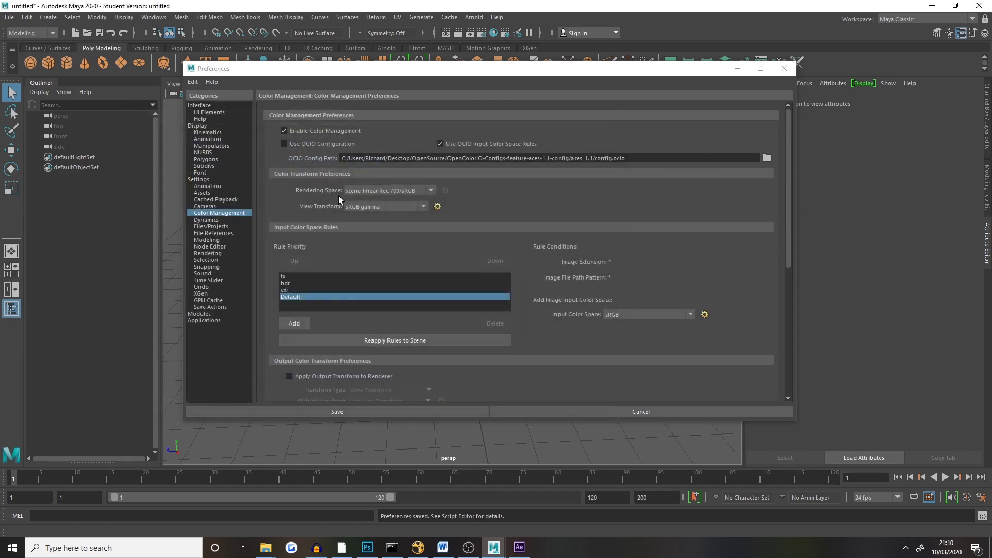
pyautogui.click(285, 144)
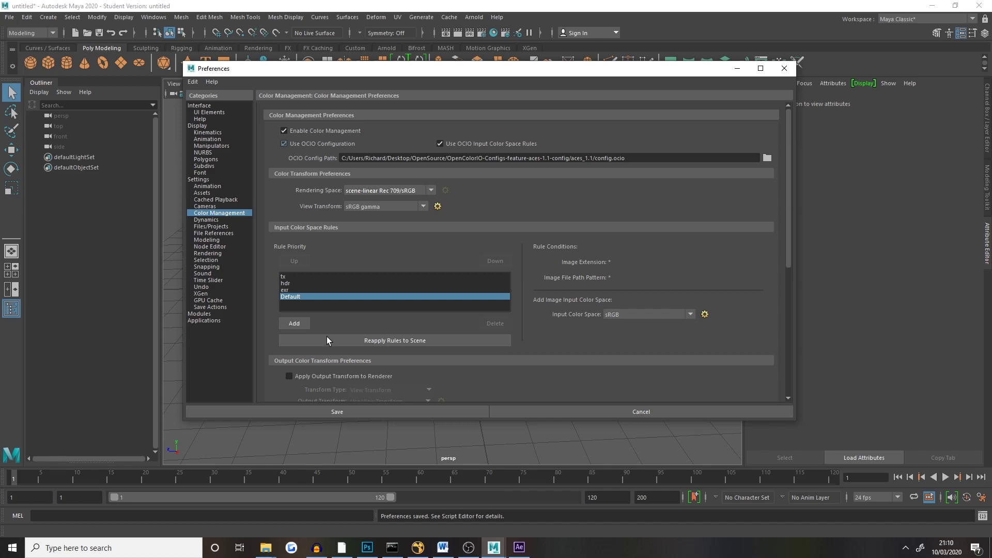
pyautogui.click(310, 411)
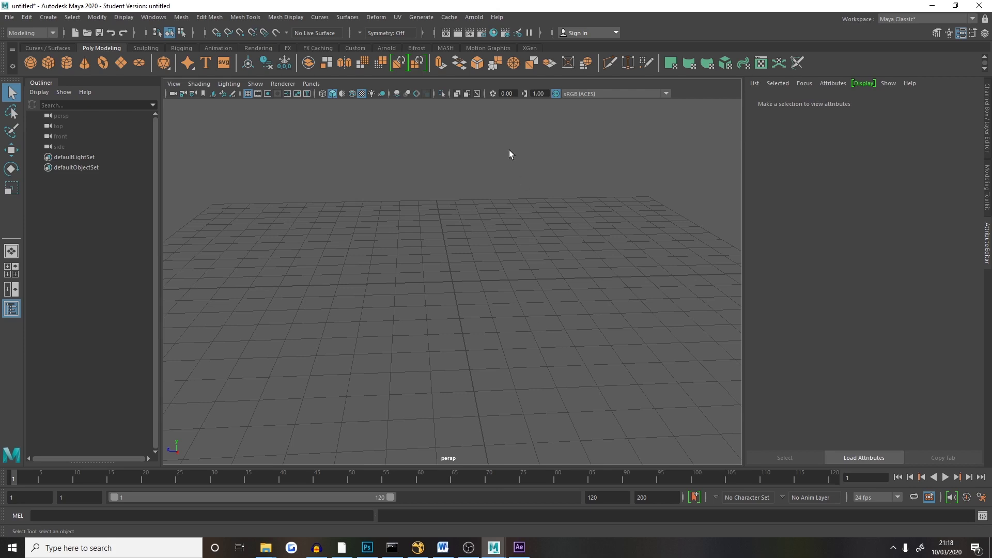
# Step: Add the colour checker image as a texture node in the Hypershade graph
pyautogui.click(493, 33)
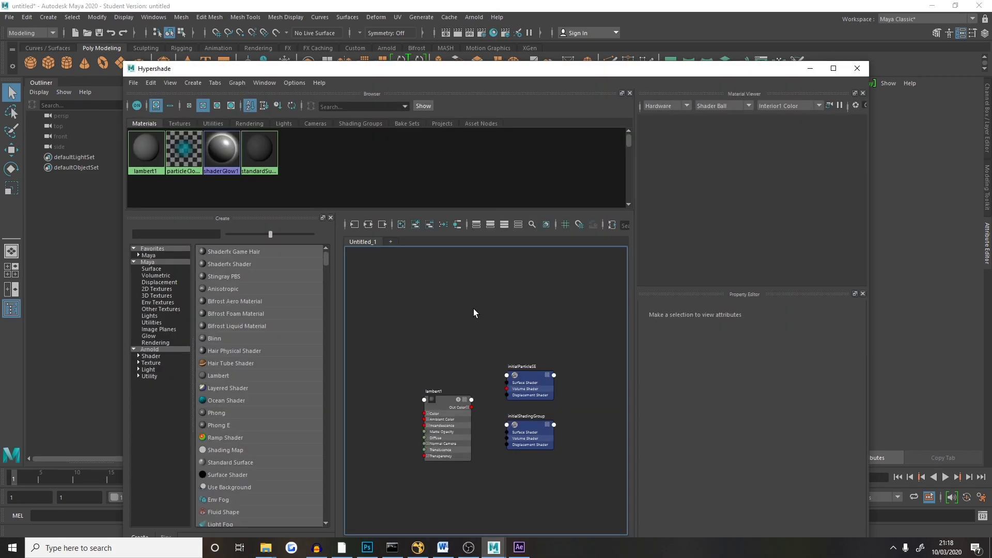
pyautogui.moveTo(277, 528)
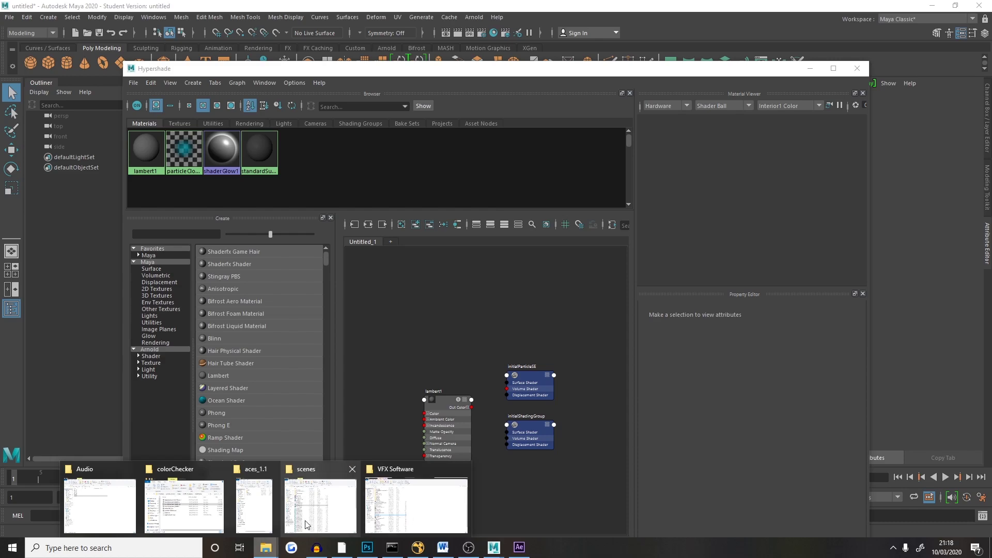
pyautogui.click(188, 494)
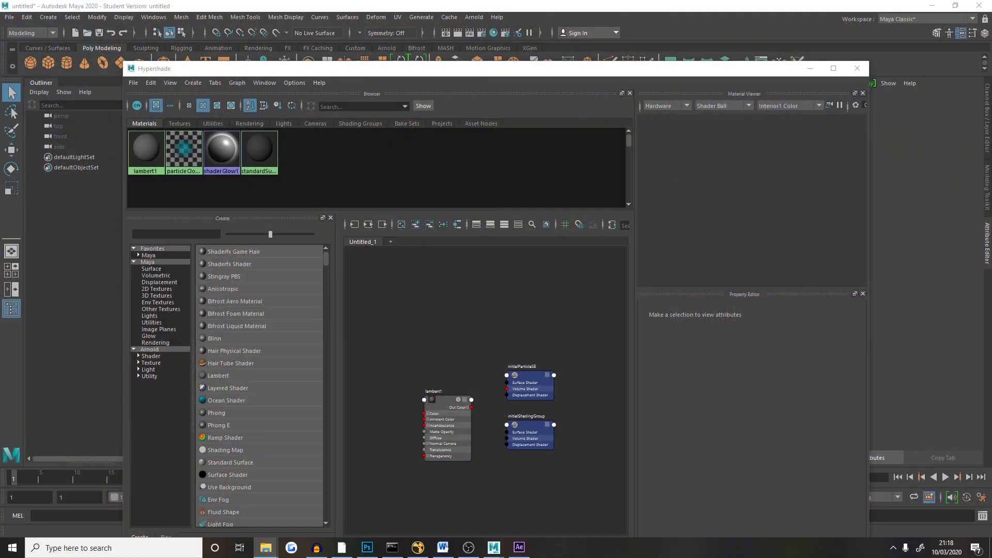
pyautogui.moveTo(604, 305); pyautogui.dragTo(474, 341)
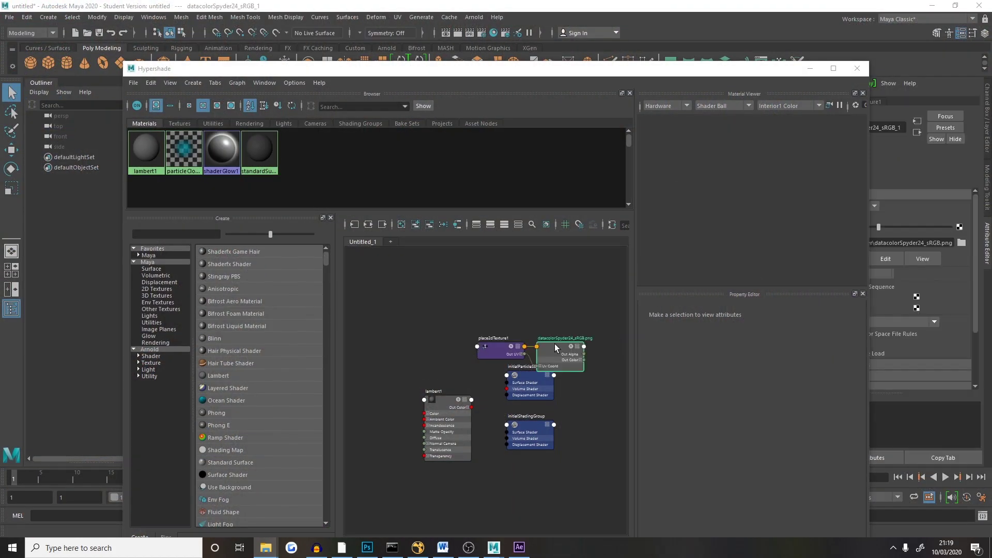
pyautogui.moveTo(558, 353); pyautogui.dragTo(554, 340)
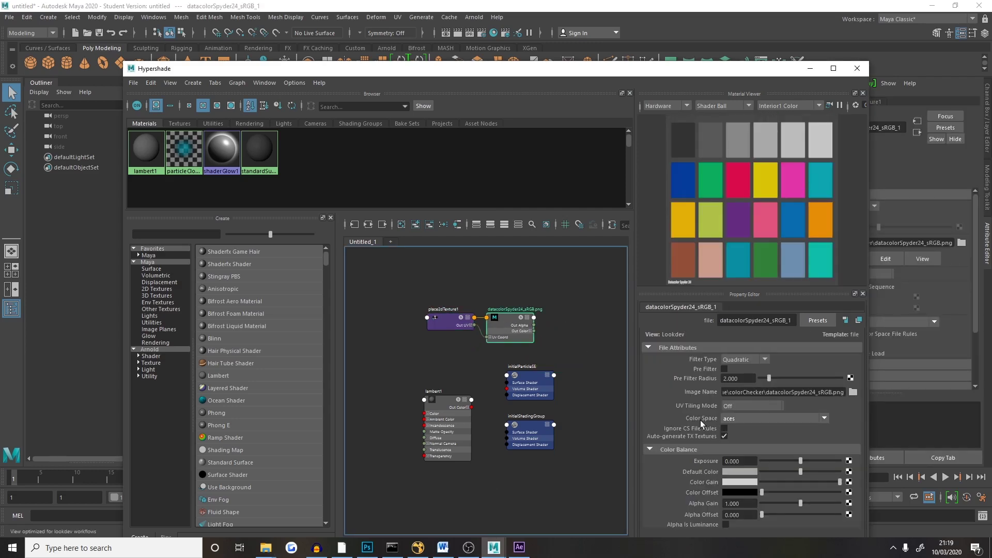
# Step: Set the chart texture's Color Space to Output - sRGB
pyautogui.click(742, 421)
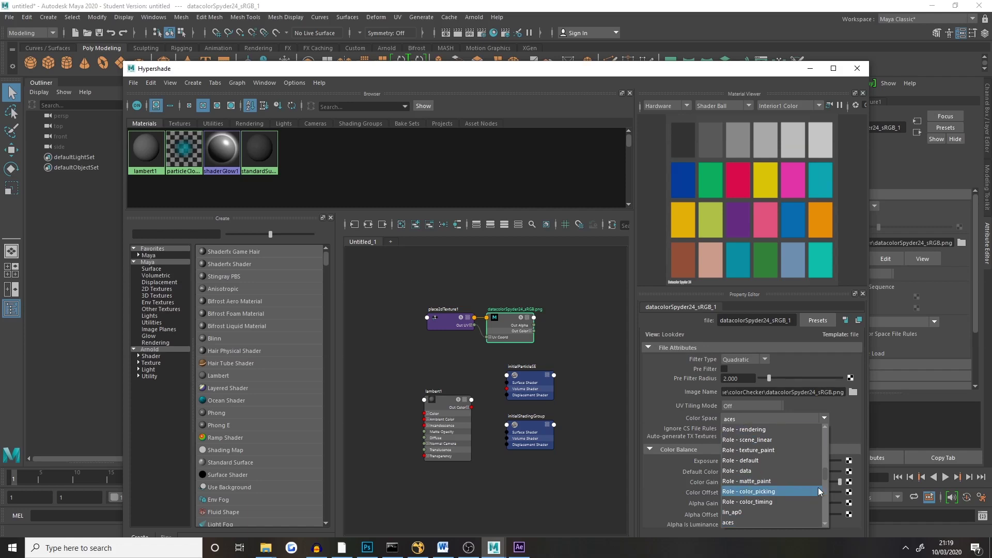
pyautogui.scroll(-5, 823, 491)
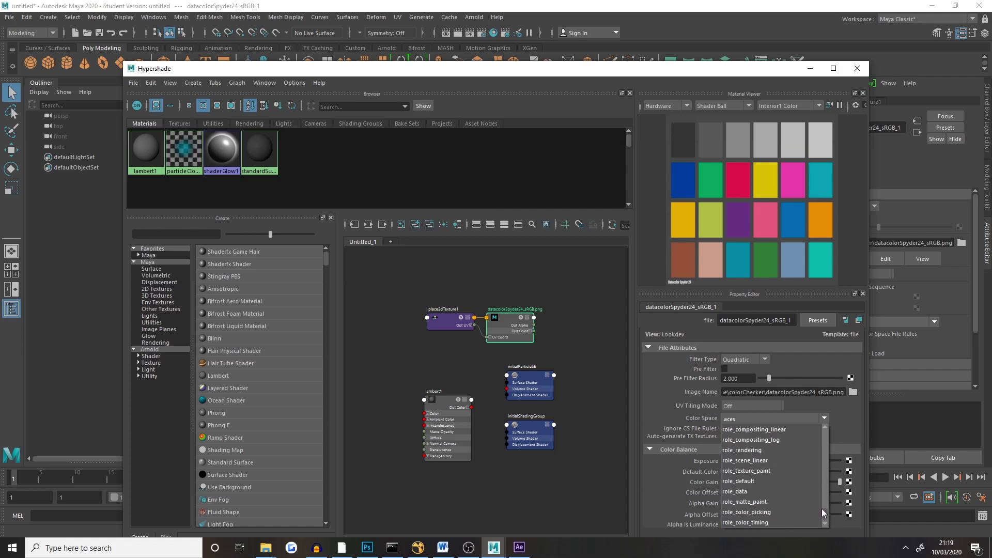
pyautogui.scroll(5, 821, 470)
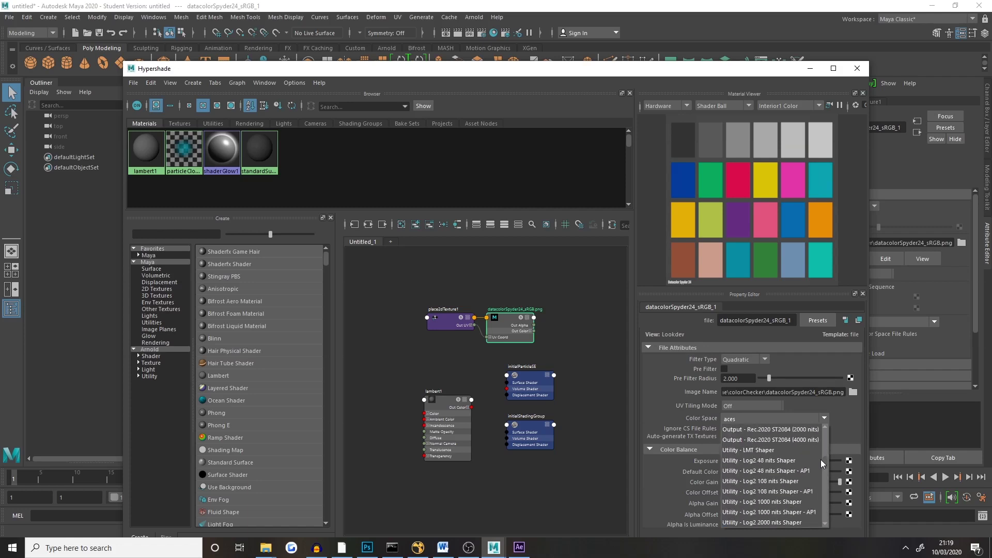
pyautogui.scroll(3, 760, 473)
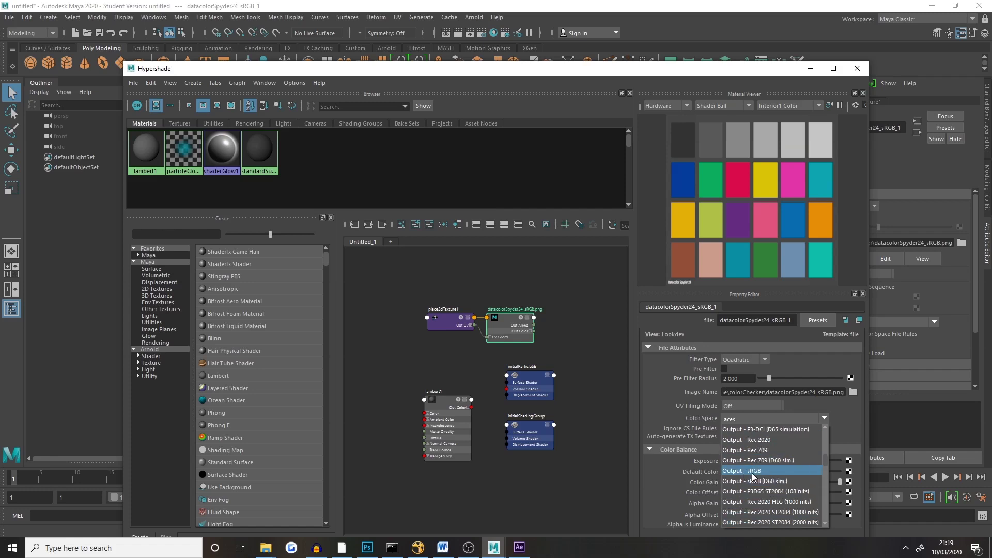
pyautogui.click(747, 472)
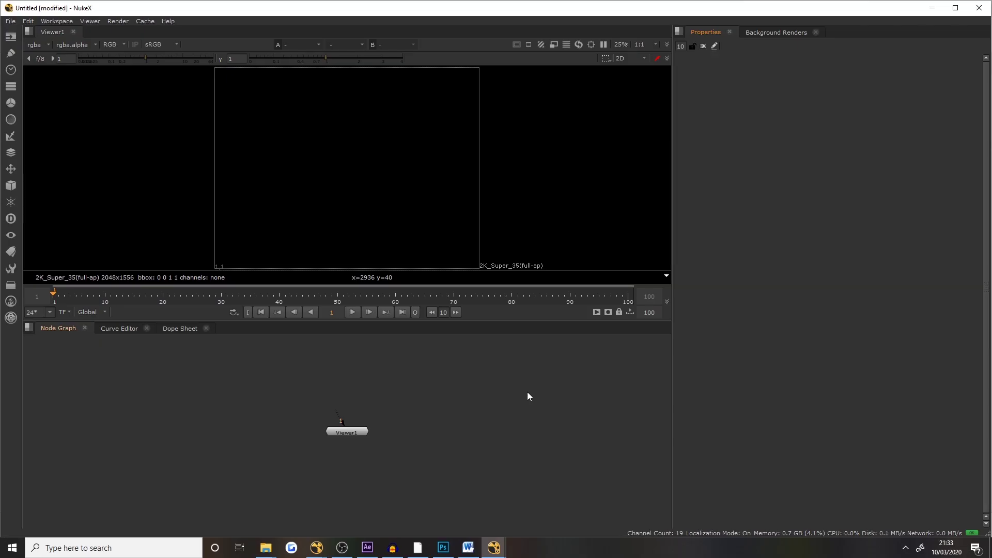
# Step: In Nuke's Project Settings Color tab, switch the OCIO config to custom
pyautogui.press('s')
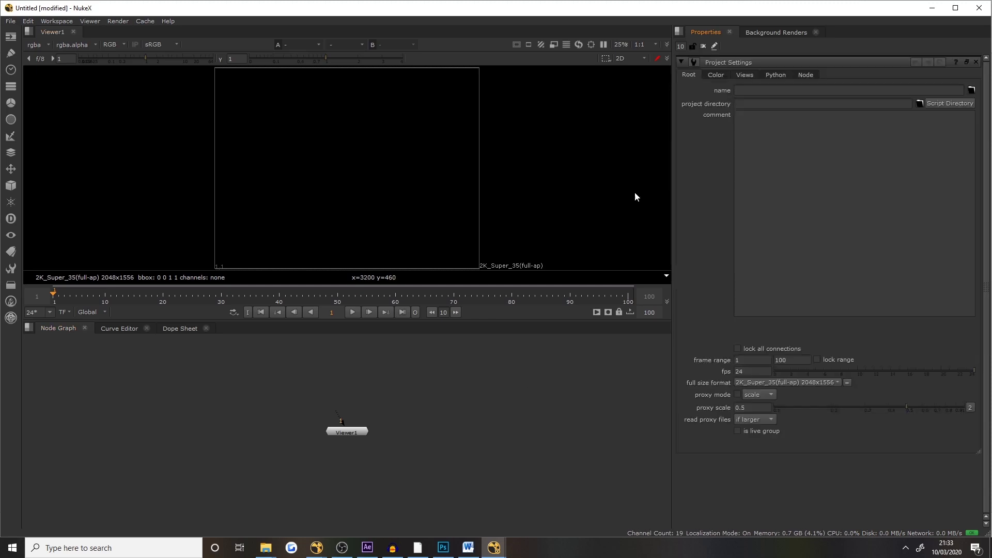
pyautogui.click(715, 74)
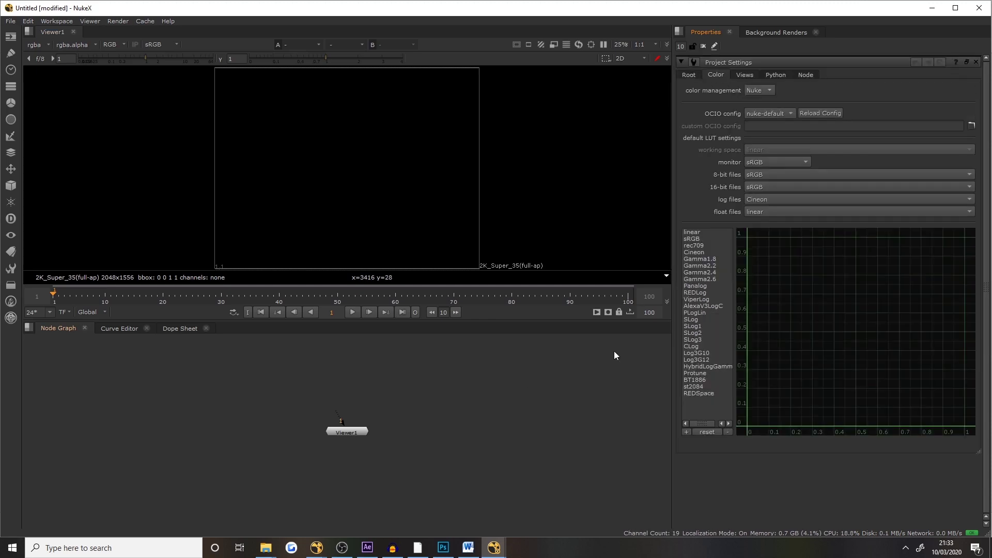
pyautogui.click(763, 112)
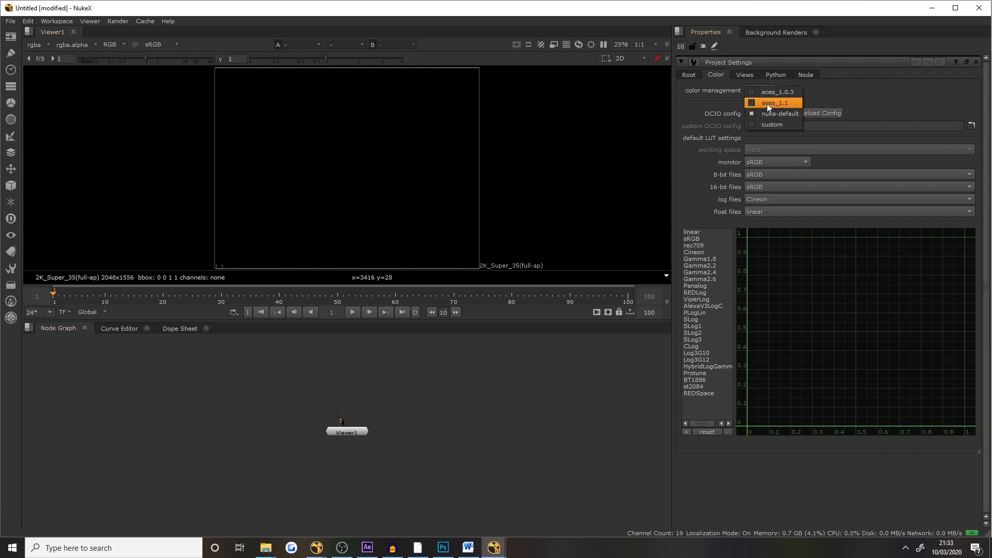
pyautogui.click(767, 104)
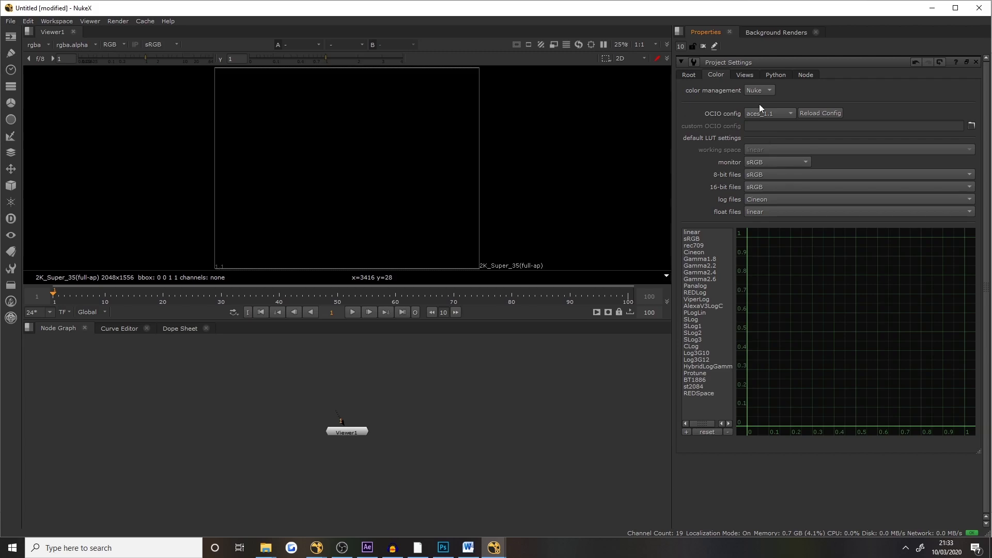
pyautogui.click(757, 112)
pyautogui.click(752, 127)
# Step: Point the custom OCIO config to aces_1.1/config.ocio
pyautogui.click(885, 126)
pyautogui.hotkey('ctrl', 'v')
pyautogui.click(972, 125)
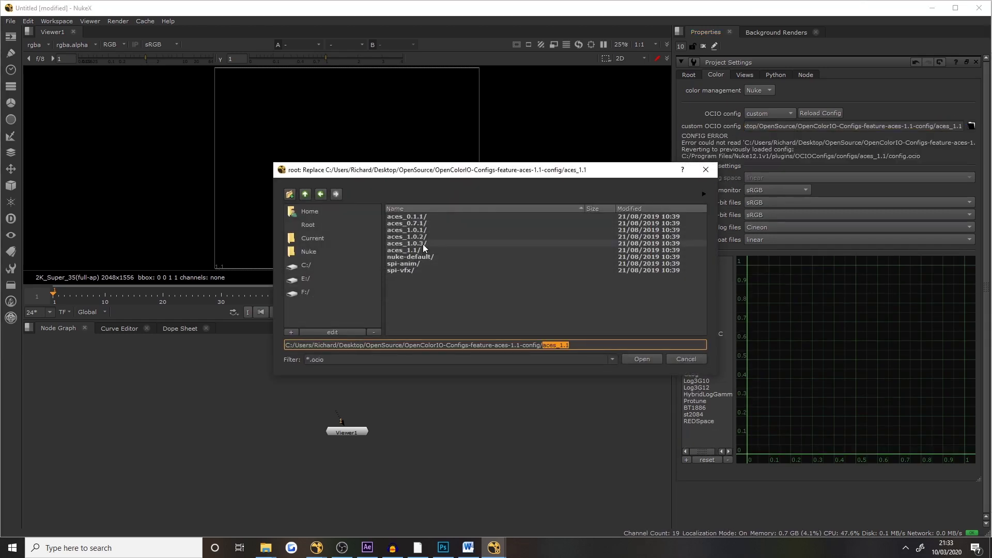
pyautogui.doubleClick(419, 250)
pyautogui.click(402, 224)
pyautogui.doubleClick(402, 224)
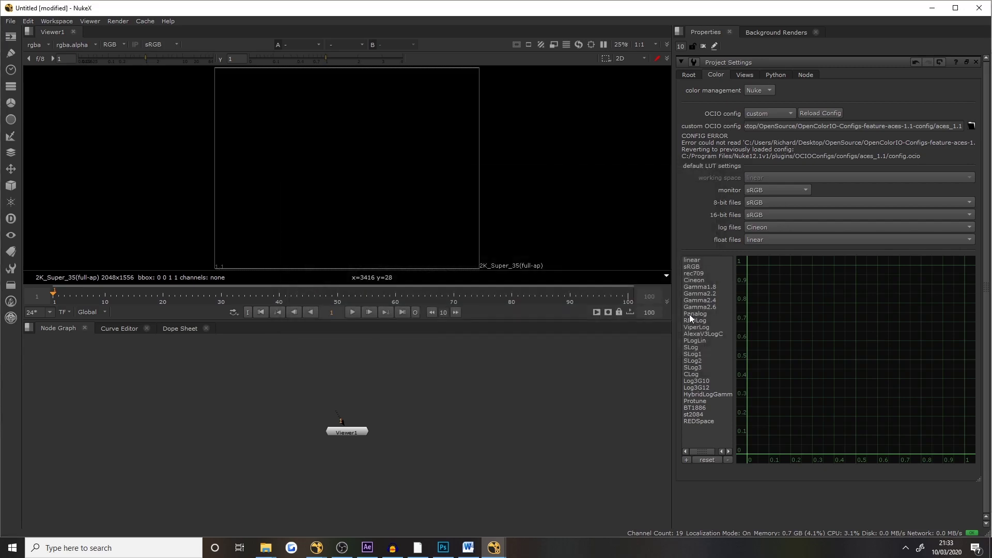
# Step: Nudge Viewer1 lower and bring up the tutorial.nk script
pyautogui.moveTo(328, 433); pyautogui.dragTo(331, 448)
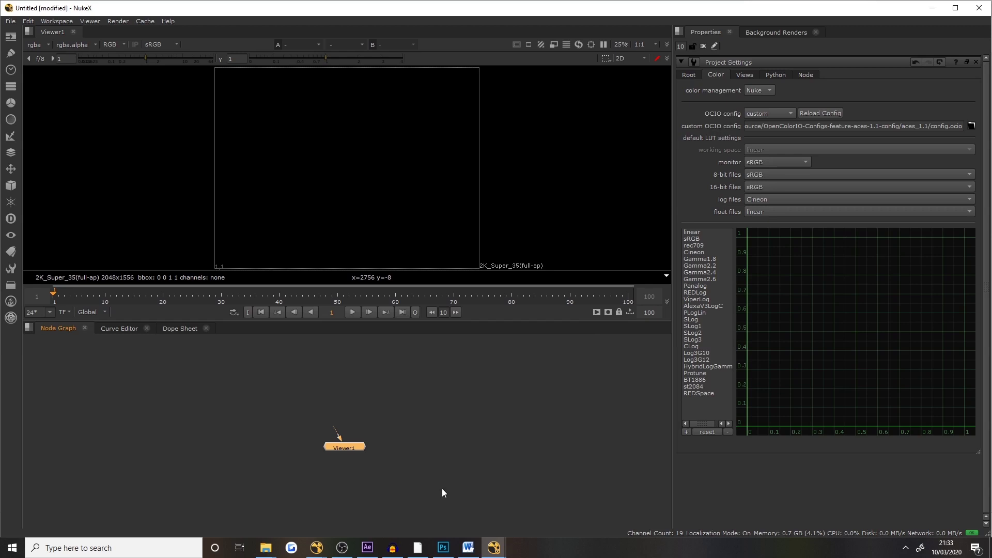
pyautogui.moveTo(317, 547)
pyautogui.click(278, 512)
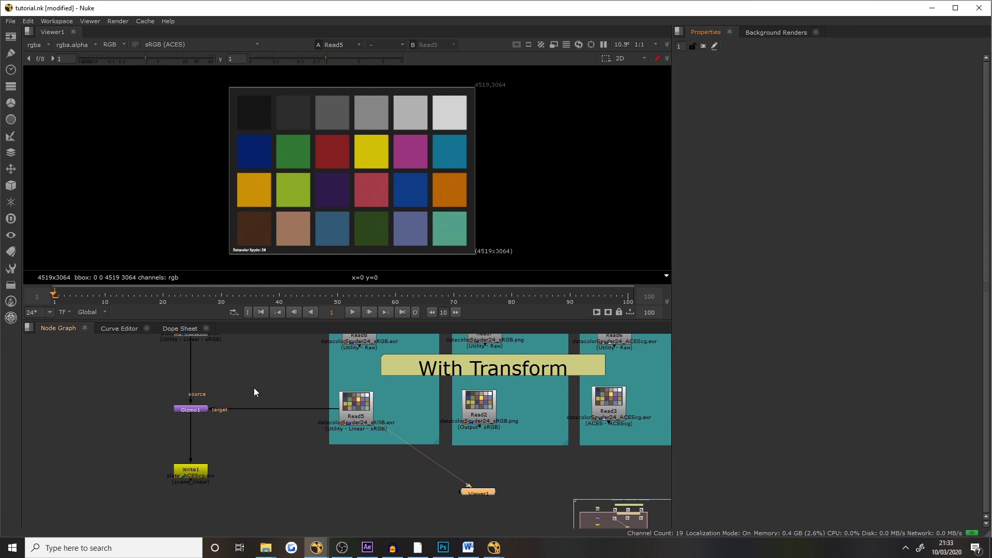
# Step: Open Gizmo1's mmColorTarget settings and view its source output, the Read4 colour-chart plate
pyautogui.click(260, 431)
pyautogui.doubleClick(259, 431)
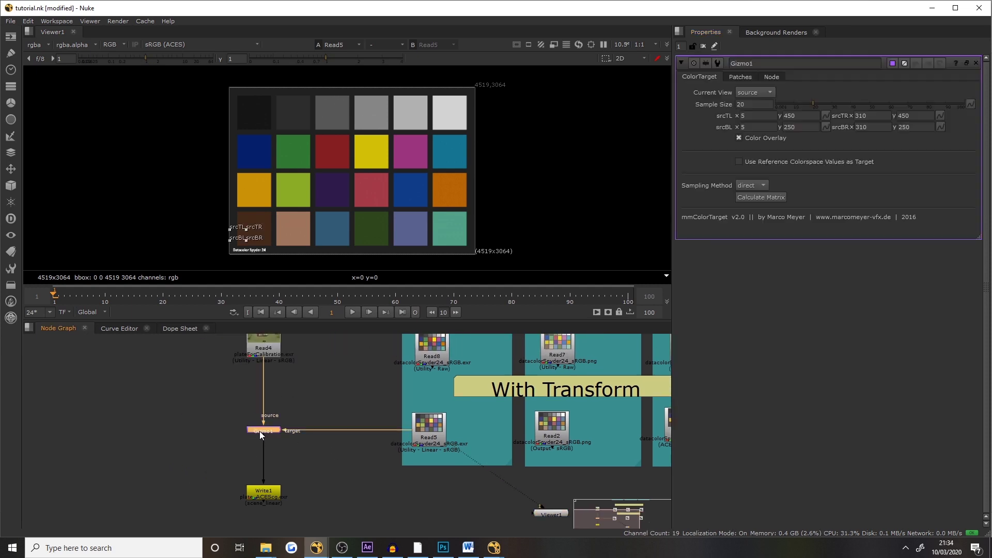
pyautogui.press('1')
pyautogui.moveTo(259, 431); pyautogui.dragTo(297, 442, button='middle')
pyautogui.click(302, 444)
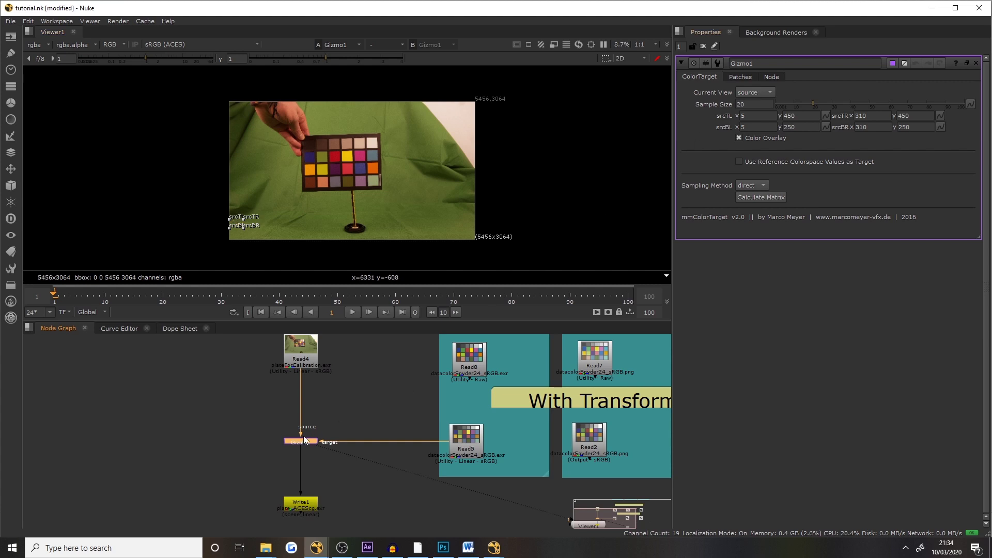
# Step: Check the Read4 plate and Read5 reference chart settings, then return to Gizmo1's settings
pyautogui.click(299, 359)
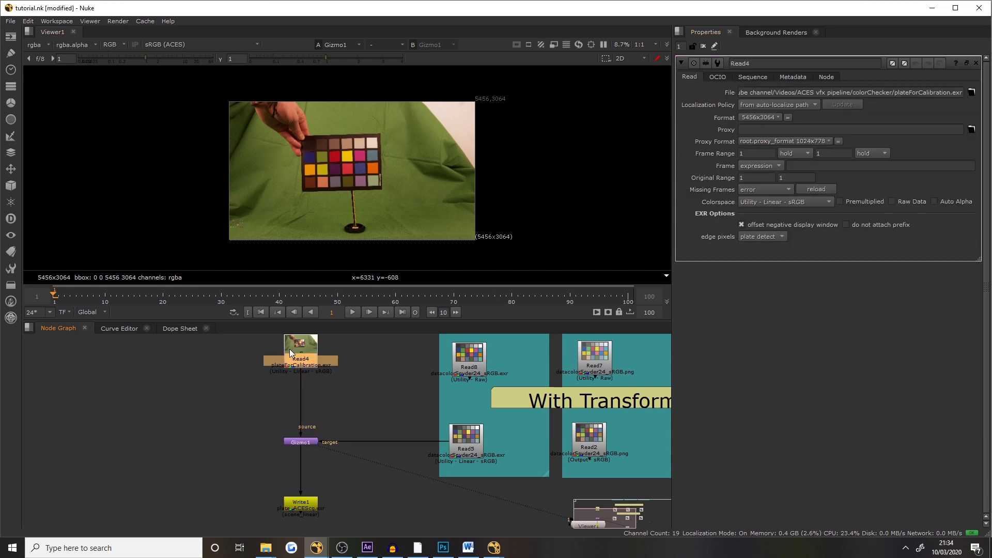
pyautogui.click(441, 448)
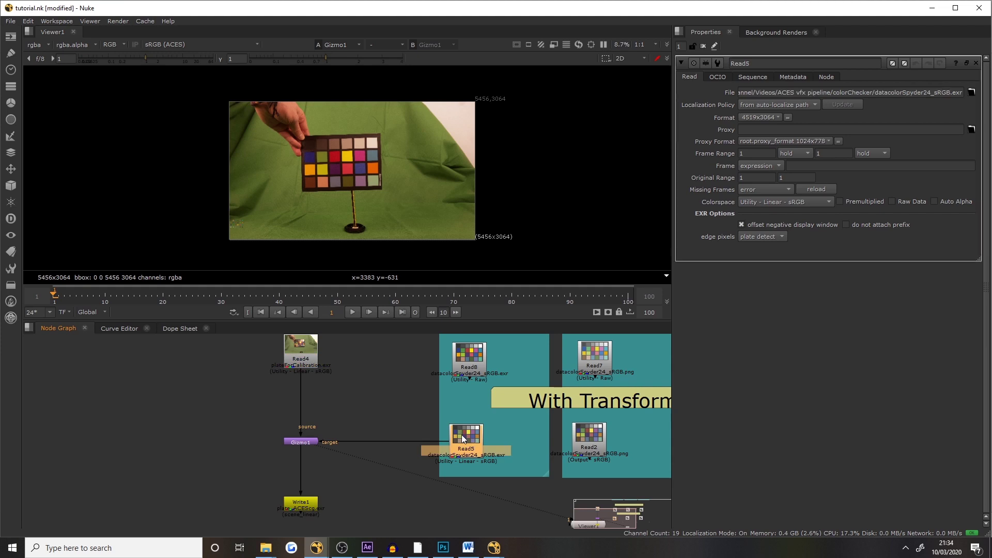
pyautogui.click(299, 443)
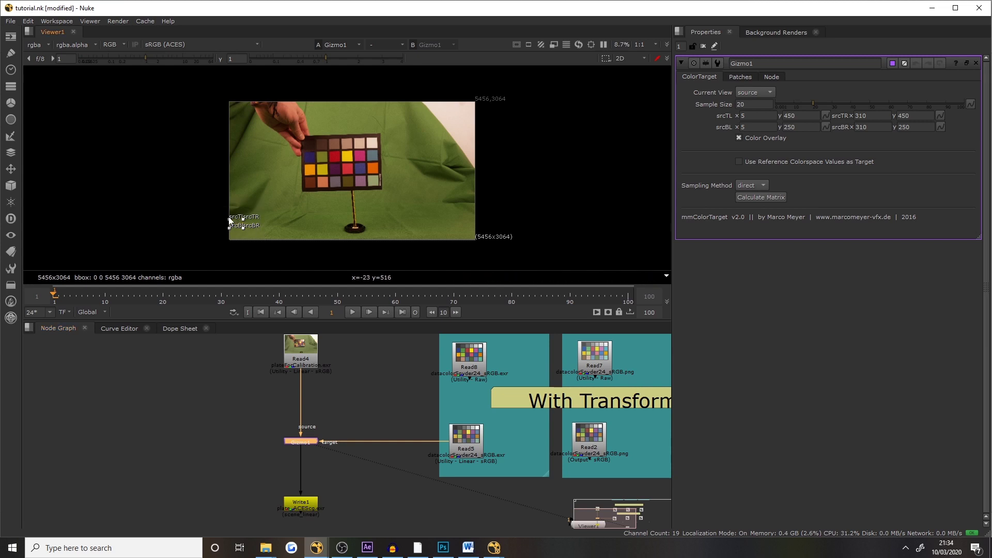
# Step: Fit the four source sample corners to the chart's corner swatches and set sample size 100
pyautogui.moveTo(229, 222); pyautogui.dragTo(428, 216)
pyautogui.scroll(3, 313, 148)
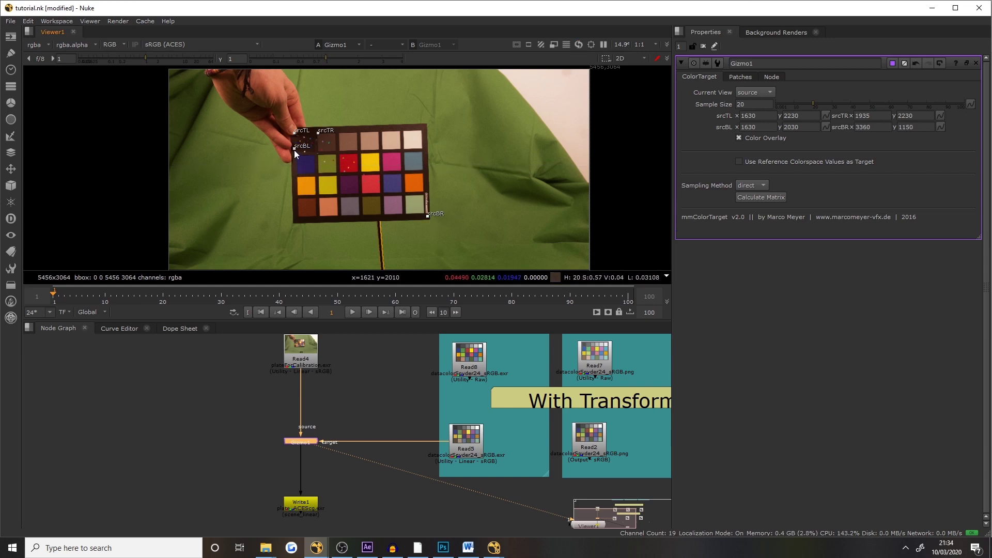
pyautogui.moveTo(295, 150); pyautogui.dragTo(296, 219)
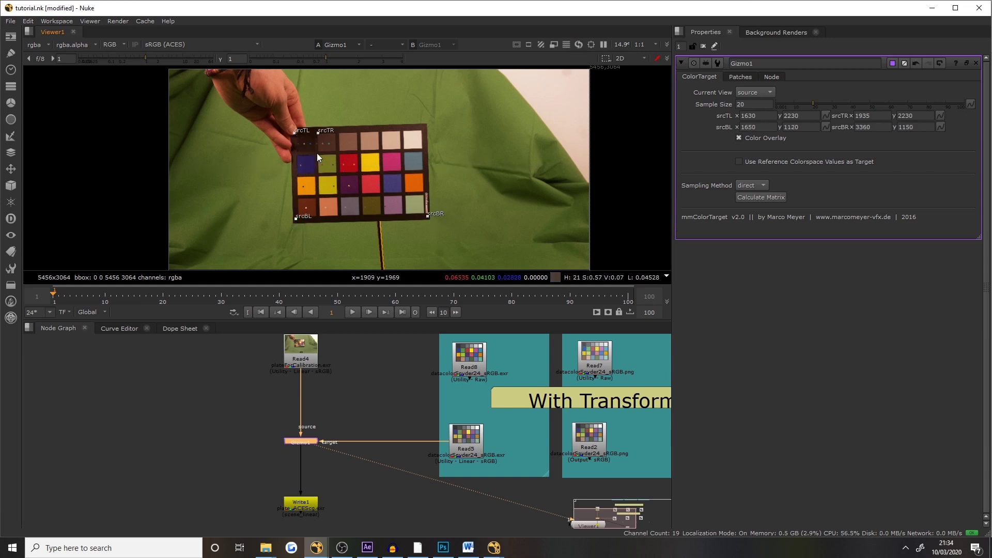
pyautogui.moveTo(319, 132); pyautogui.dragTo(426, 131)
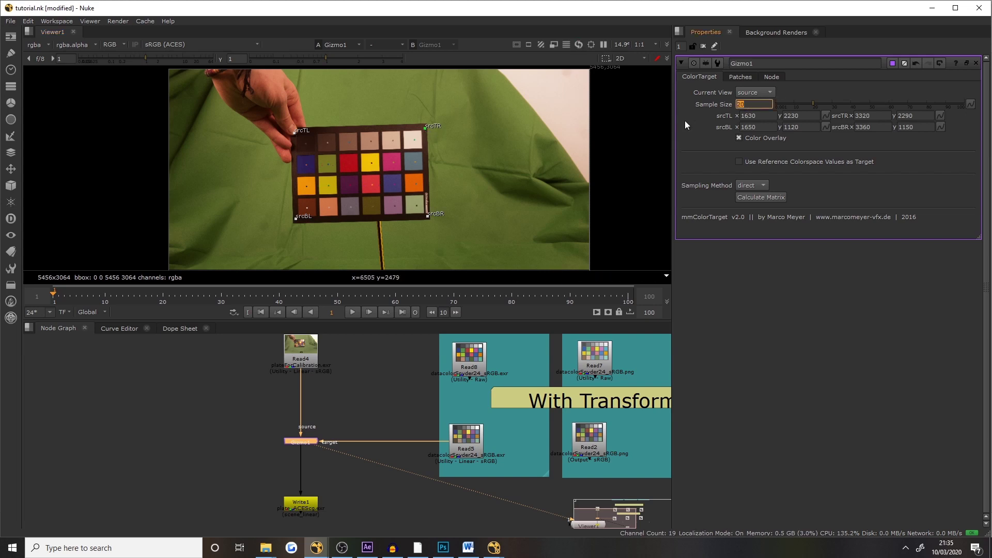
pyautogui.write('100')
pyautogui.press('Return')
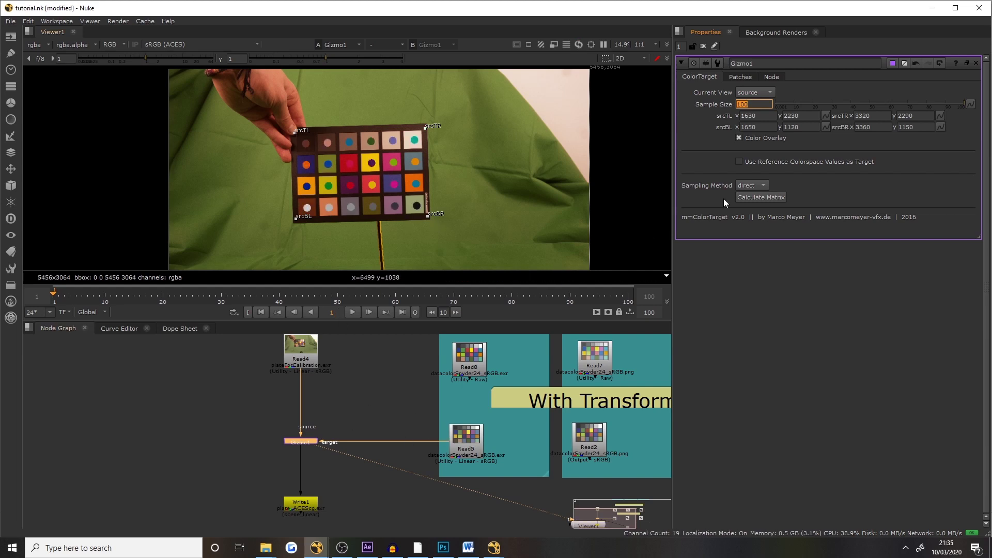
# Step: Switch Current View to target and drag the target corners onto the reference chart's swatches
pyautogui.click(750, 93)
pyautogui.click(740, 102)
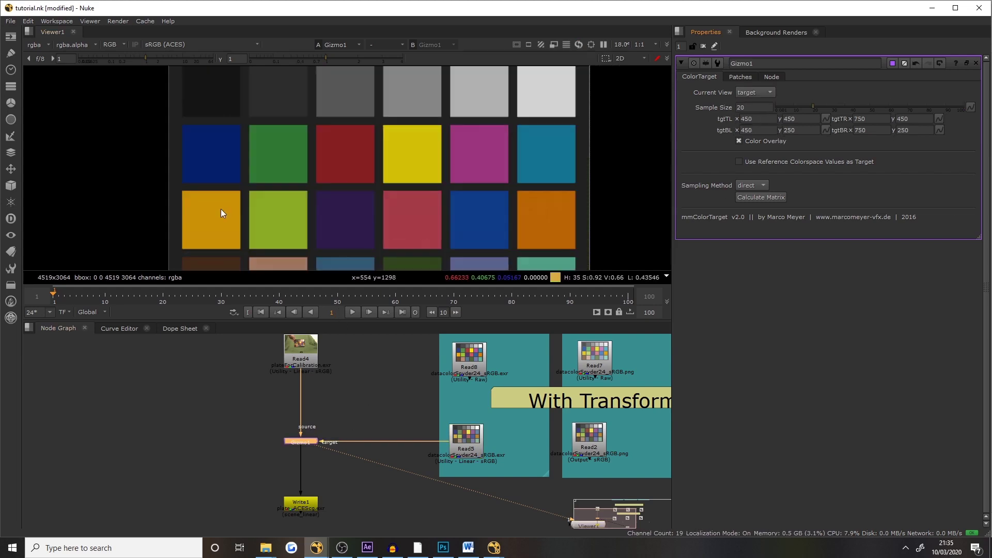
pyautogui.scroll(-3, 221, 208)
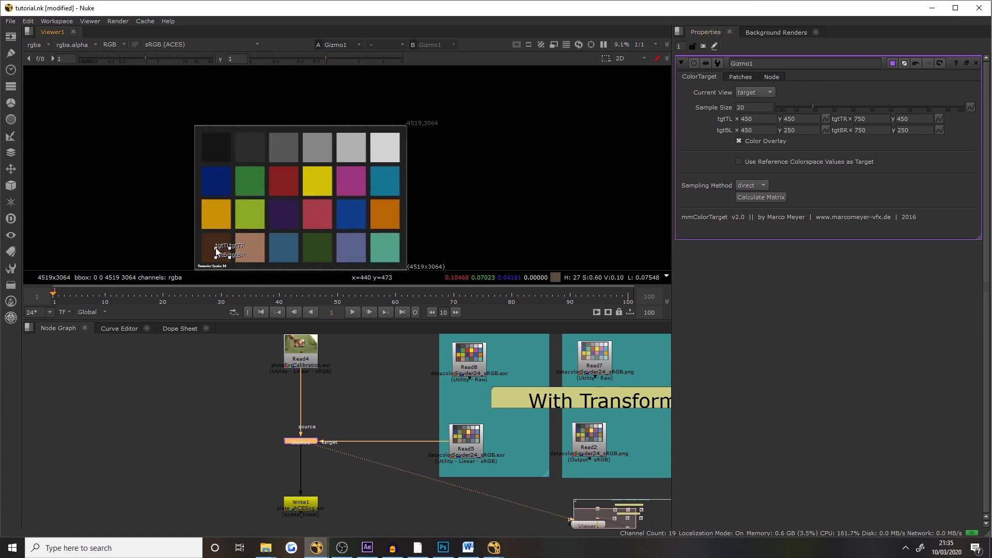
pyautogui.moveTo(215, 249); pyautogui.dragTo(405, 266)
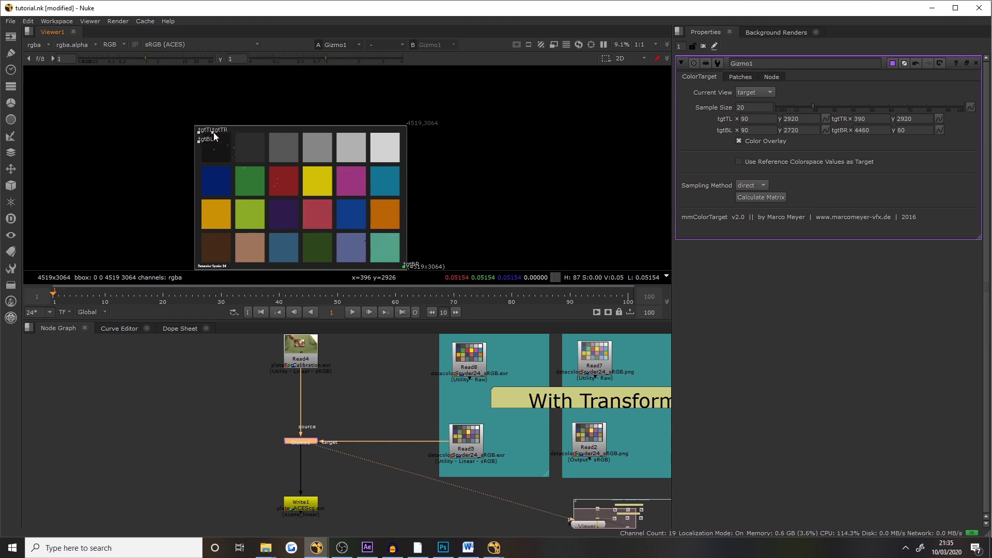
pyautogui.moveTo(213, 133); pyautogui.dragTo(405, 128)
pyautogui.moveTo(197, 141); pyautogui.dragTo(200, 266)
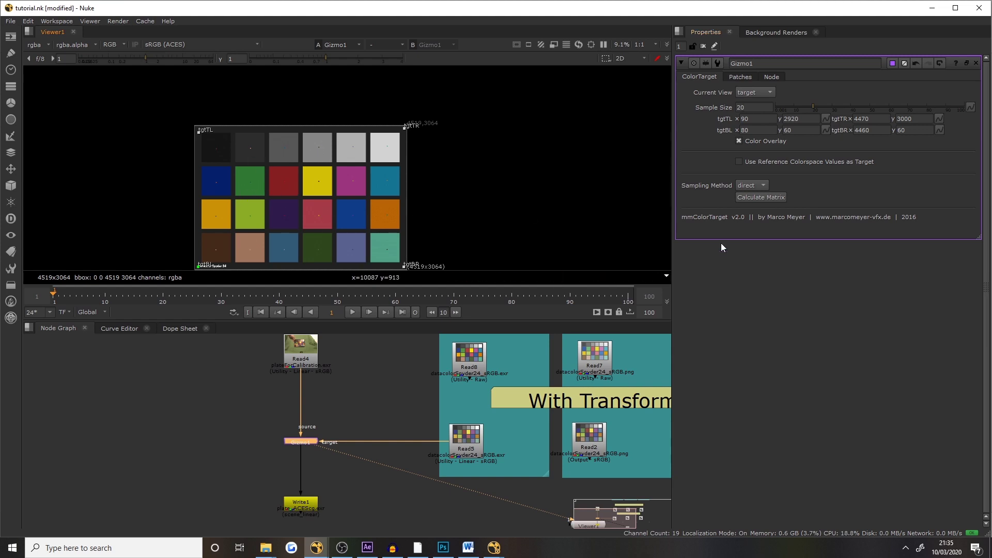
# Step: Set the target sample size to 100 and switch Current View back to source
pyautogui.doubleClick(753, 107)
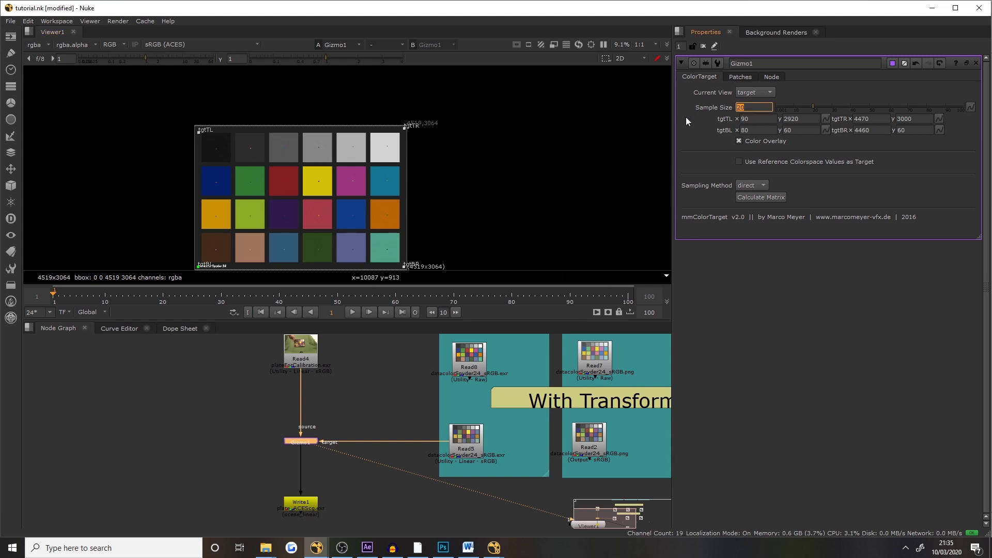
pyautogui.write('100')
pyautogui.press('Return')
pyautogui.click(749, 91)
pyautogui.click(757, 82)
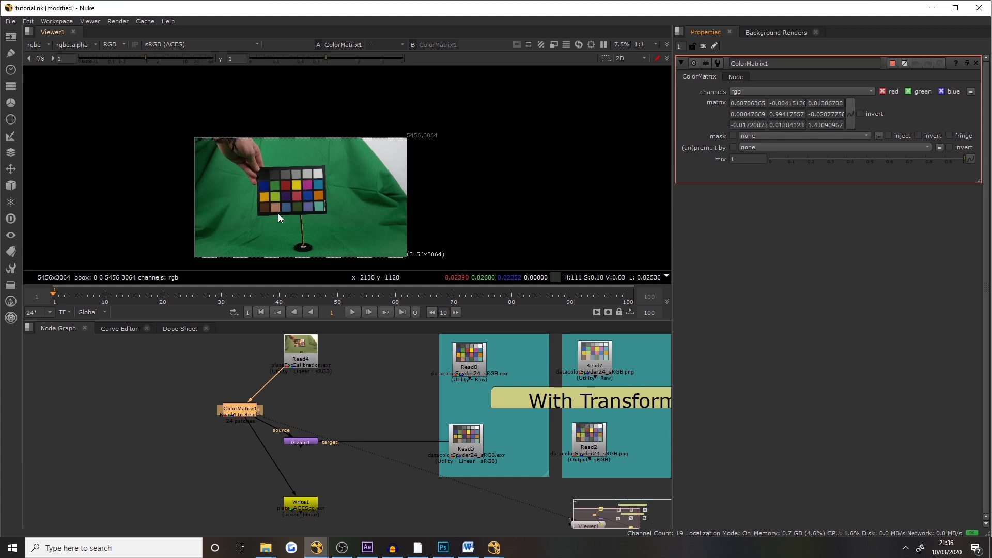
# Step: Compare Read4 with the ColorMatrix1-corrected plate, then connect Write1 below ColorMatrix1 and open its settings
pyautogui.click(294, 363)
pyautogui.click(237, 414)
pyautogui.click(305, 354)
pyautogui.click(235, 409)
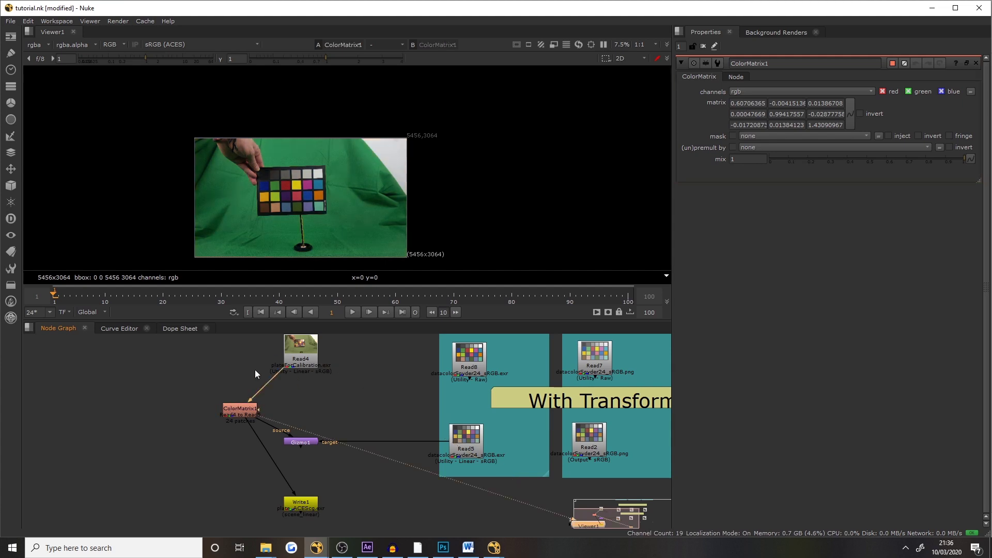
pyautogui.moveTo(290, 503); pyautogui.dragTo(238, 483)
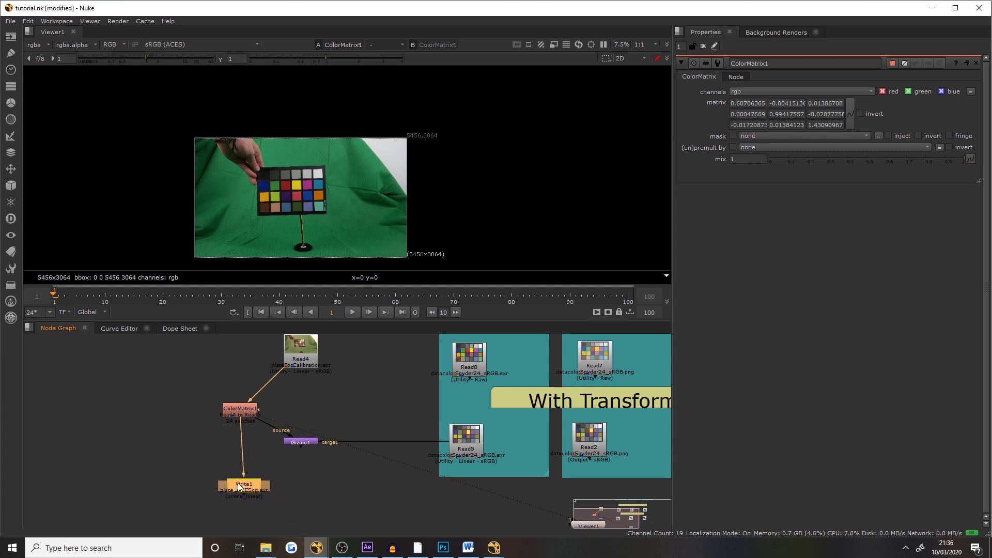
pyautogui.doubleClick(238, 482)
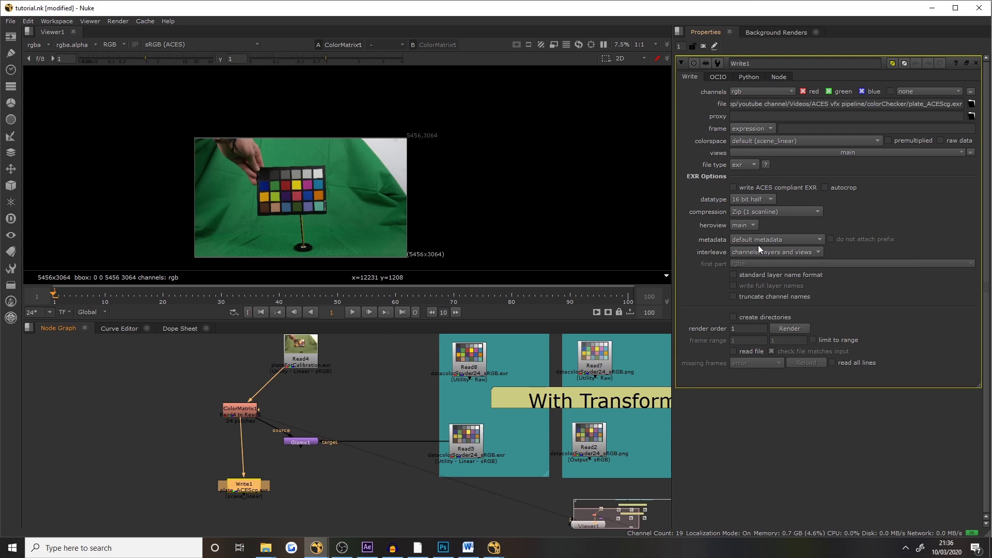
# Step: Change Write1's colorspace from scene_linear to rendering (ACES - ACEScg)
pyautogui.click(751, 140)
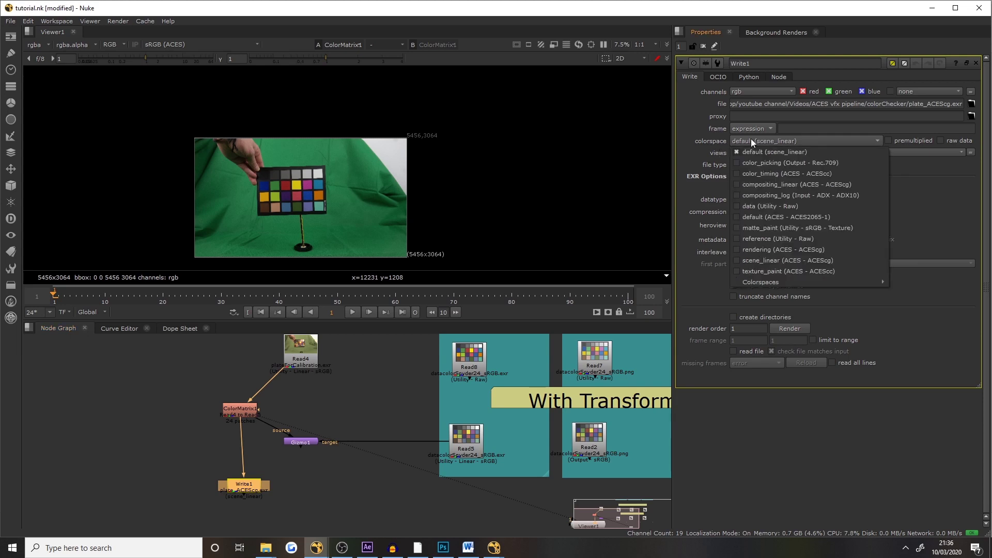
pyautogui.click(755, 247)
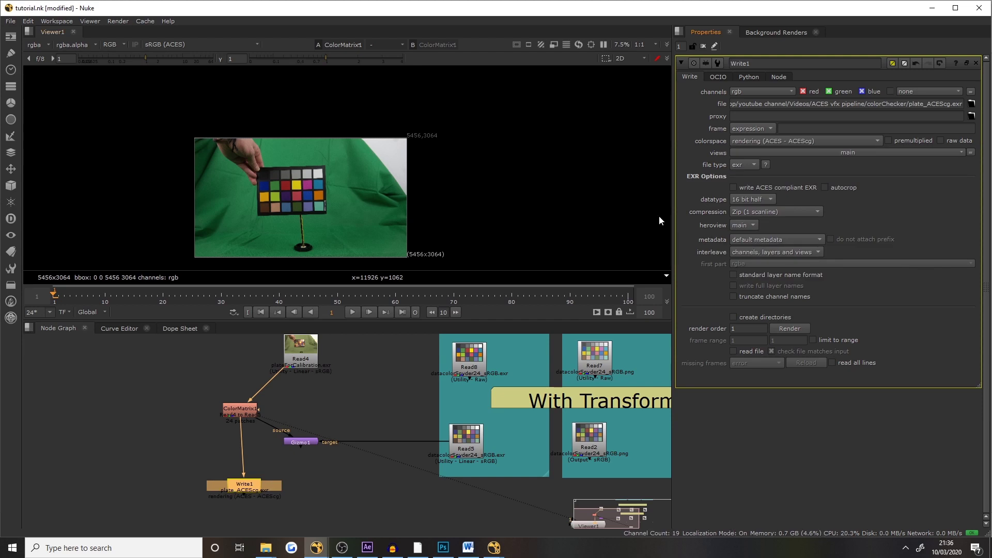